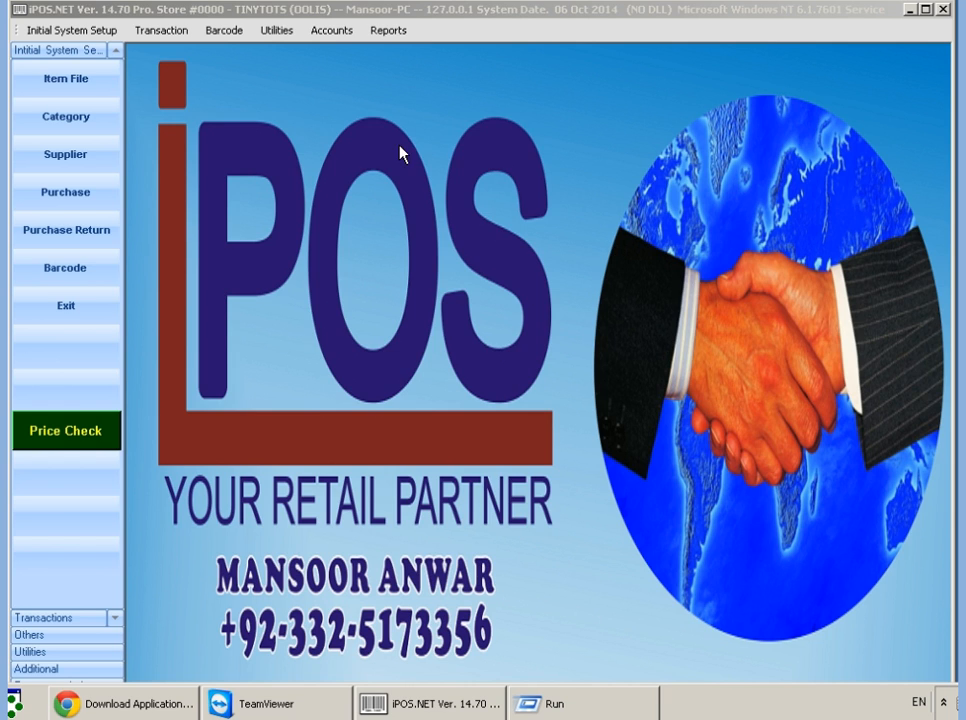
Open the item file, view the NESTLE JUICES MANGO 250ML row in the item list, and exit.
left_click(28, 82)
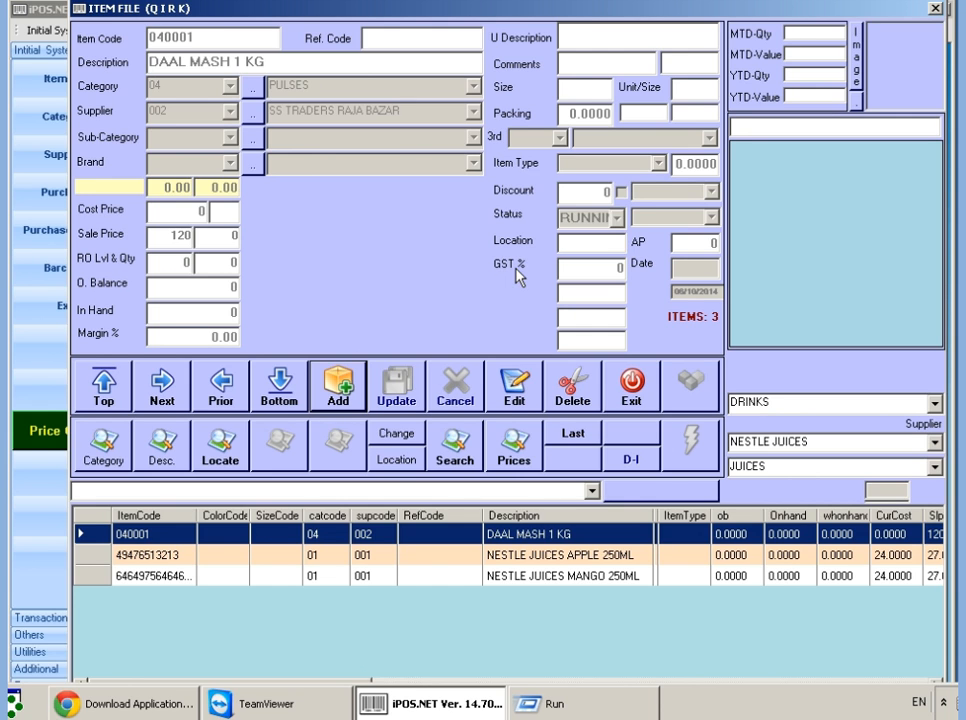
left_click(575, 586)
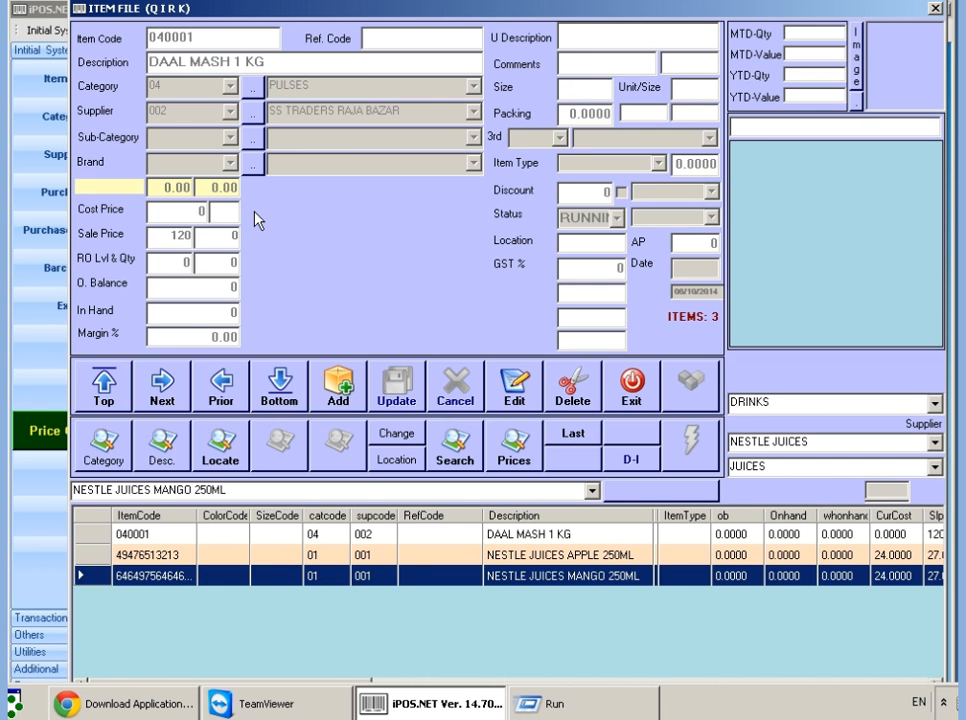
left_click(632, 388)
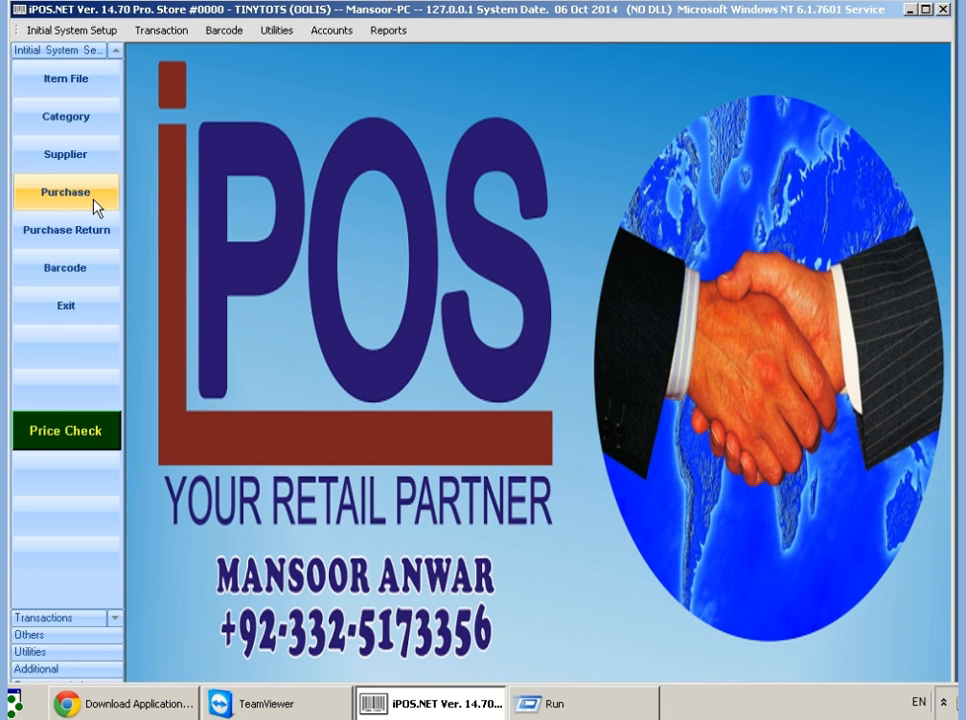
Open the purchase form, look up the NESTLE JUICES record in the supplier list, and close the form.
left_click(97, 207)
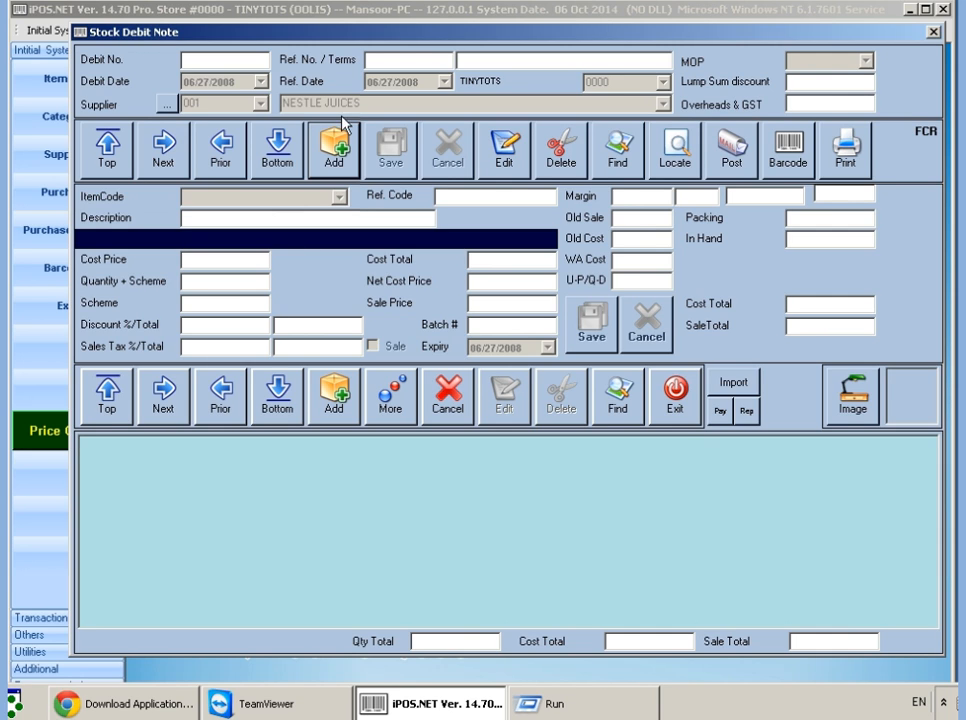
left_click(160, 104)
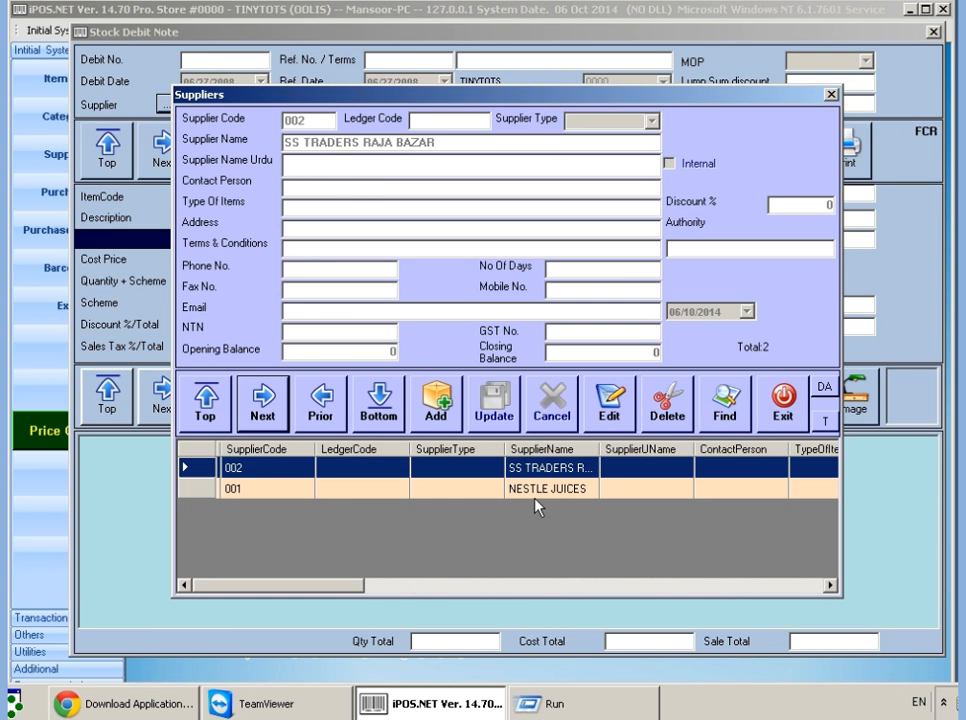
left_click(546, 490)
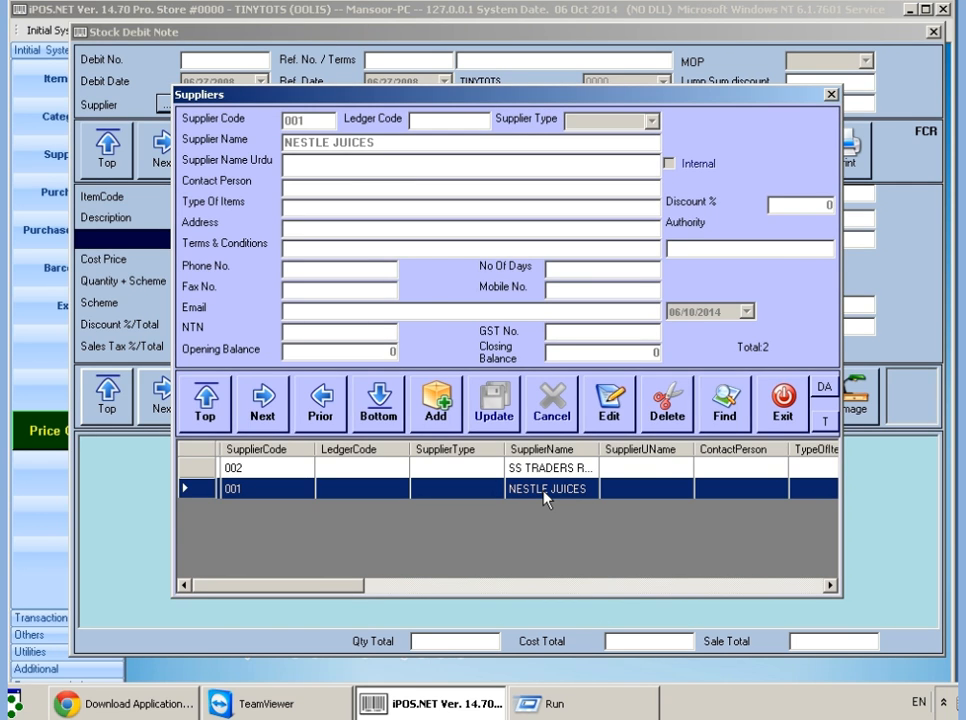
left_click(783, 398)
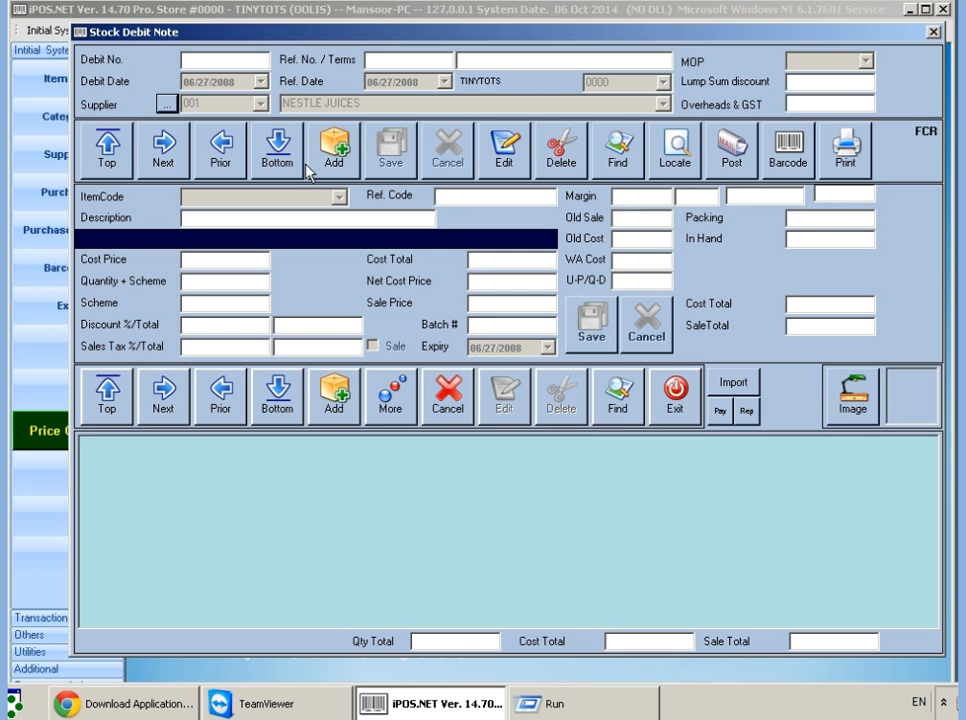
left_click(933, 33)
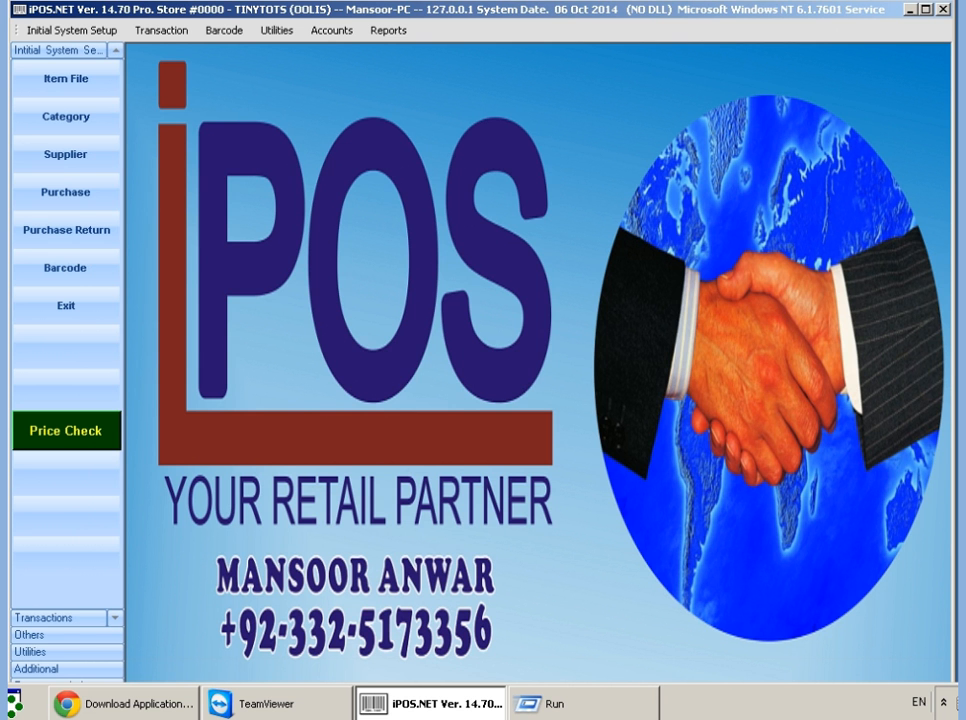
left_click(83, 195)
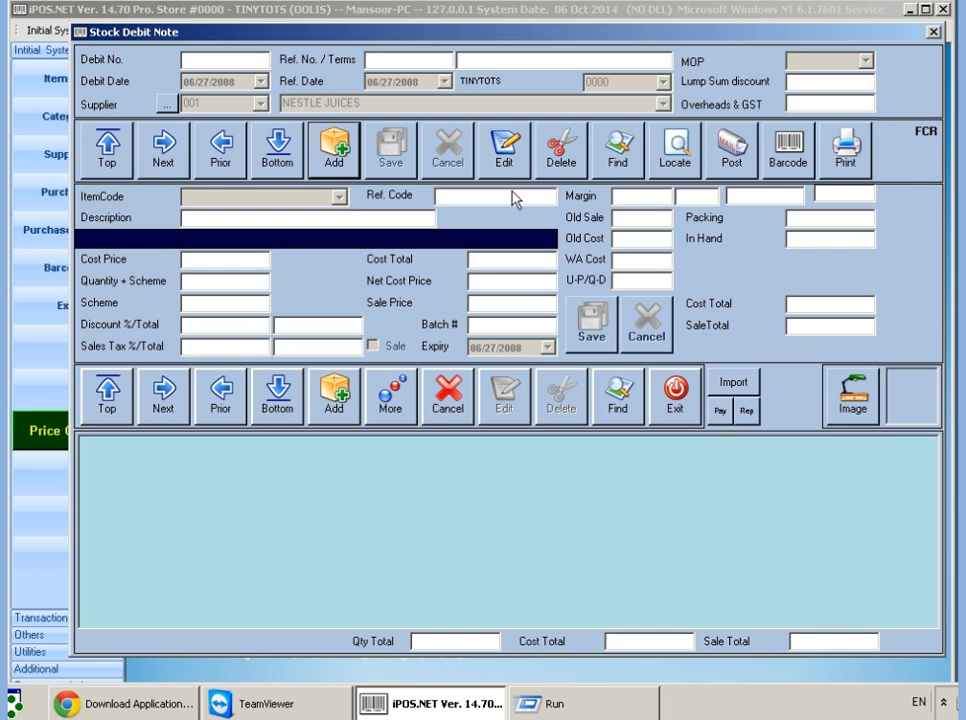
left_click(934, 32)
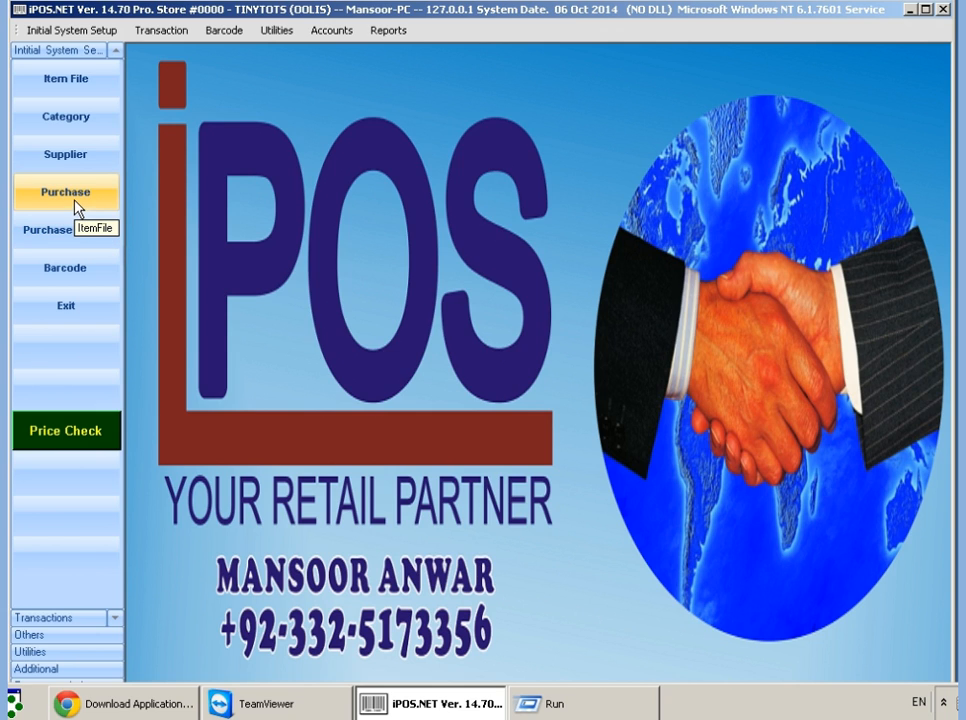
Start a new stock debit note and enter 1548 as its reference number.
left_click(161, 31)
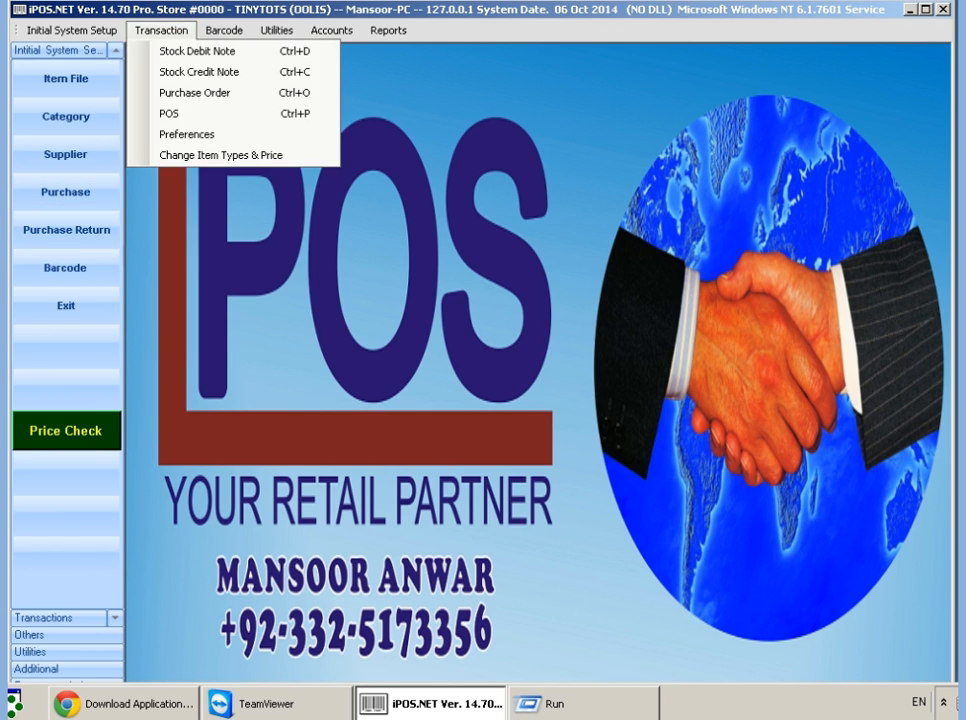
left_click(226, 60)
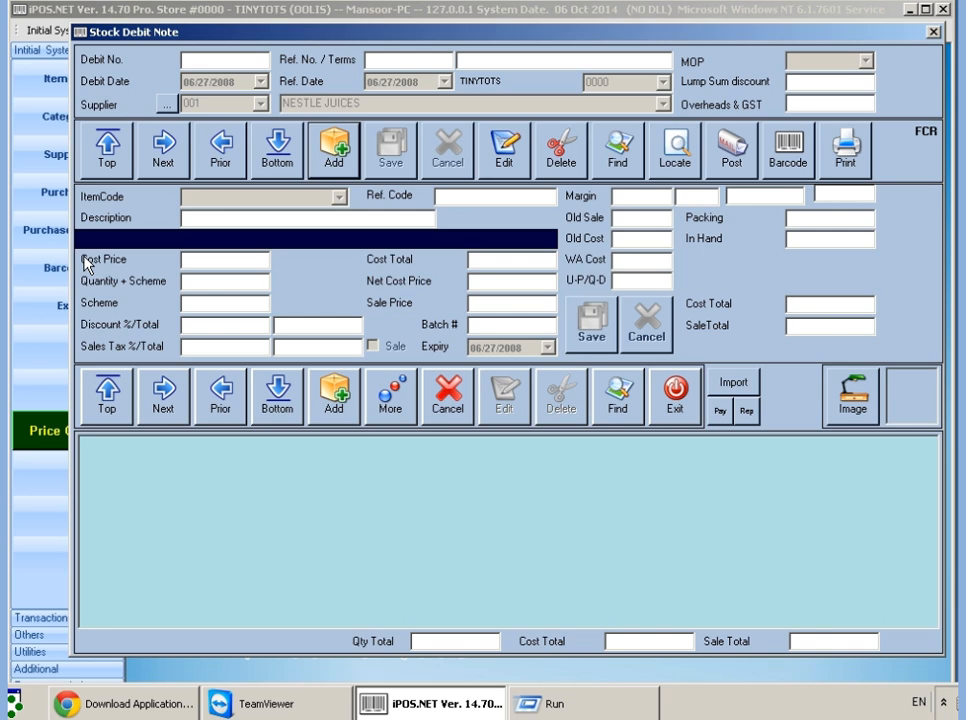
left_click(333, 152)
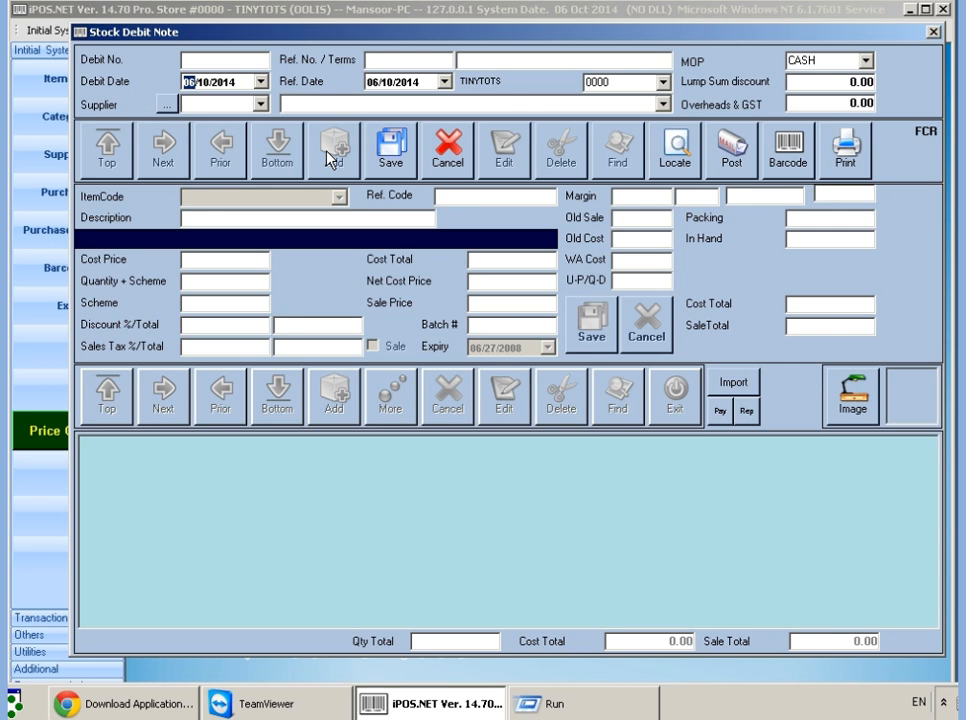
key("Tab")
type("1548")
key("Tab")
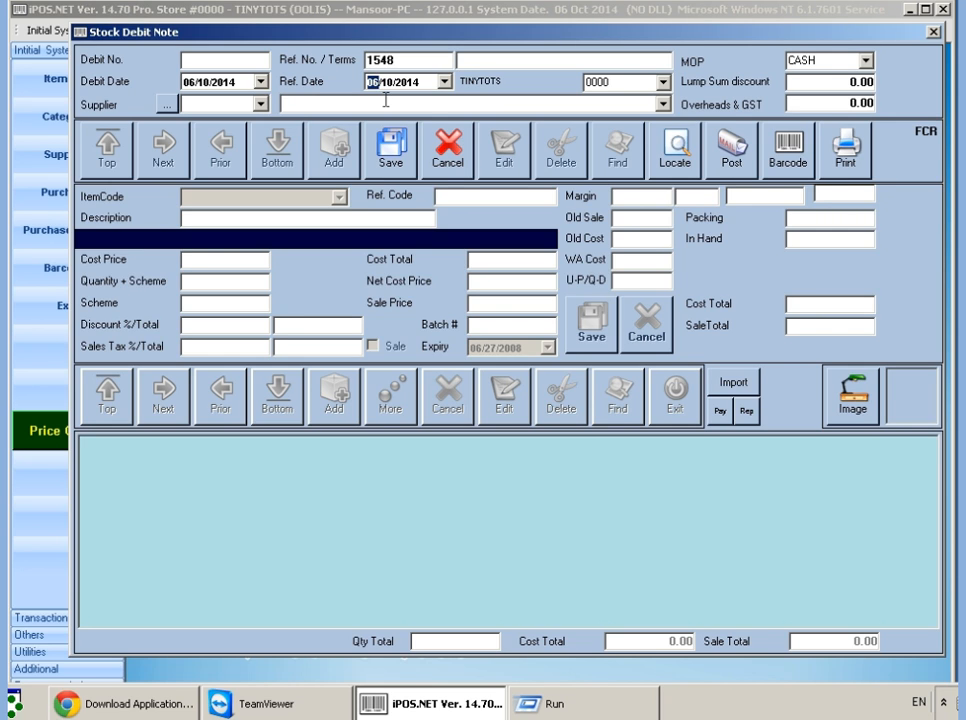
Set the debit note's mode of payment to CASH.
left_click(385, 100)
key("Tab")
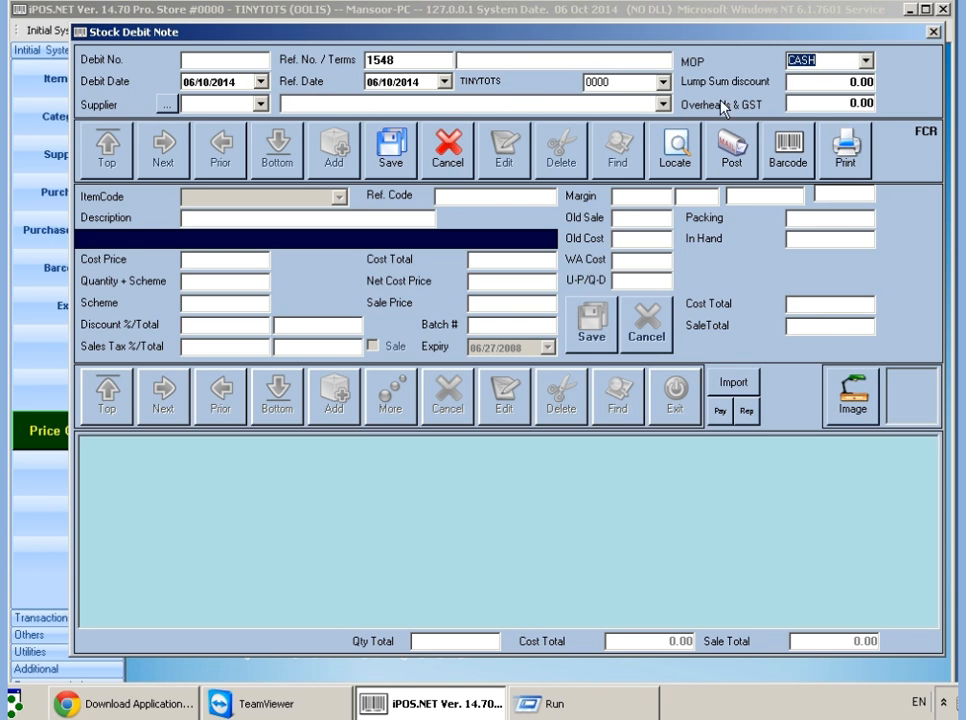
left_click(866, 61)
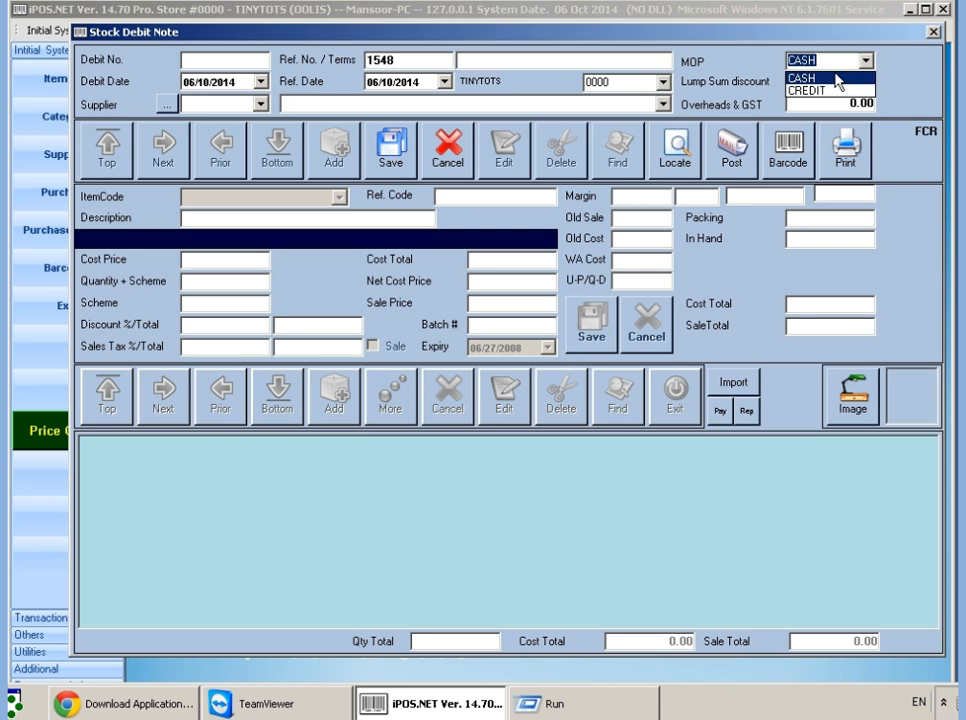
left_click(840, 78)
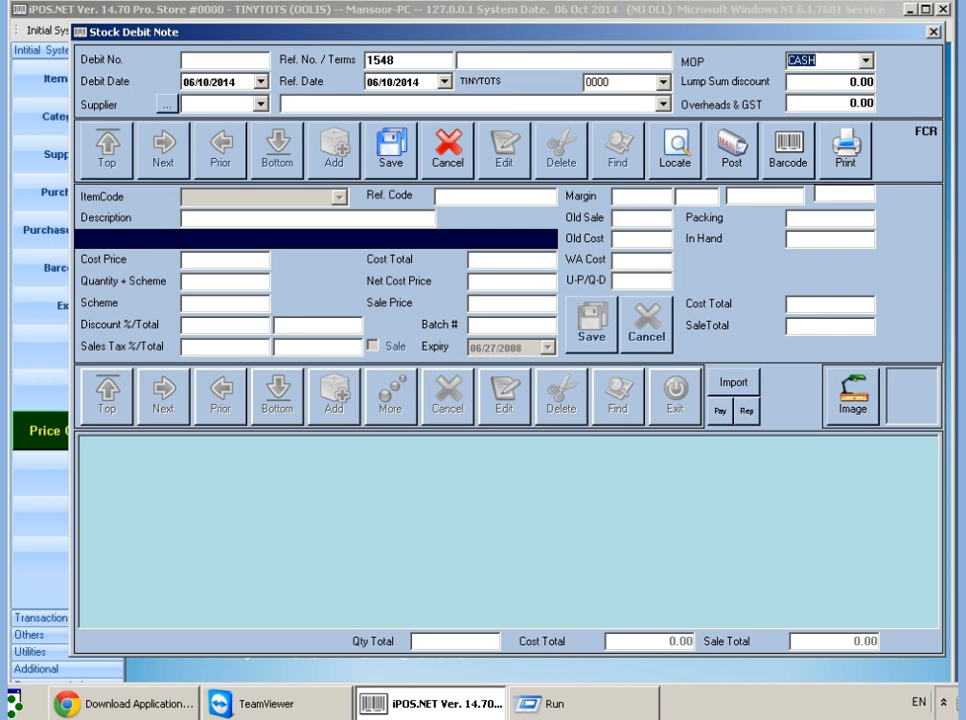
left_click(866, 62)
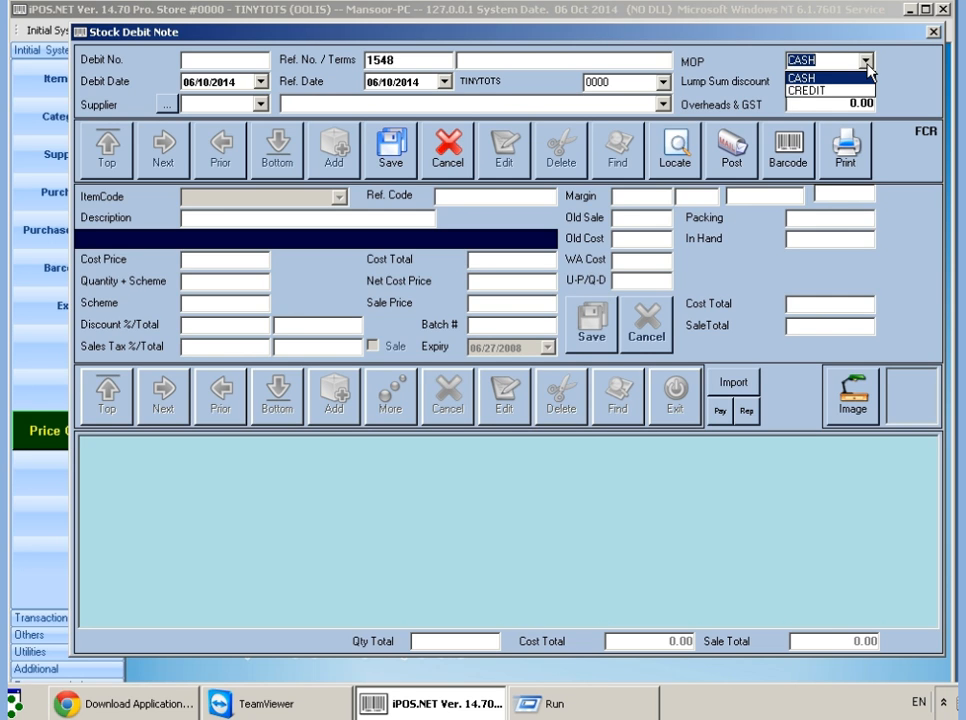
left_click(805, 78)
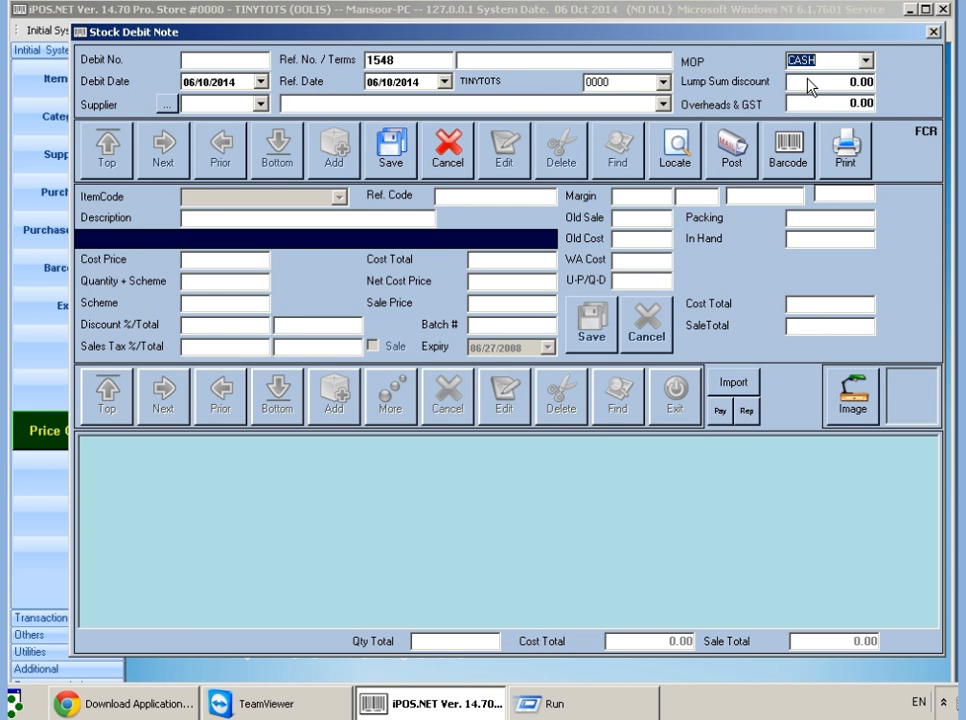
Choose supplier code 002, SS TRADERS RAJA BAZAR, for the debit note.
left_click(258, 104)
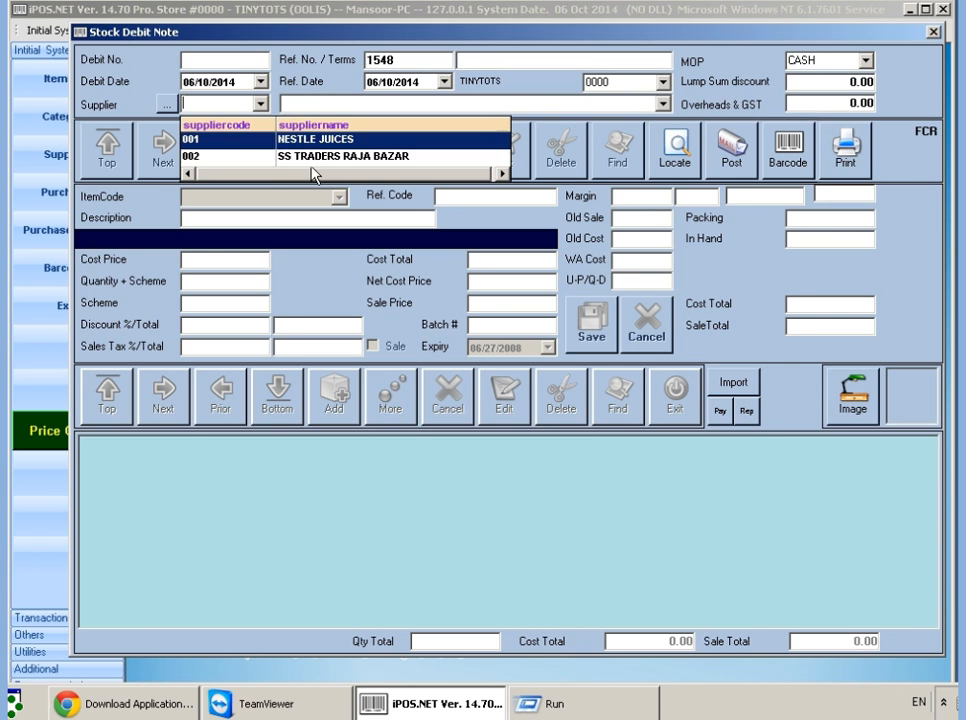
left_click(310, 116)
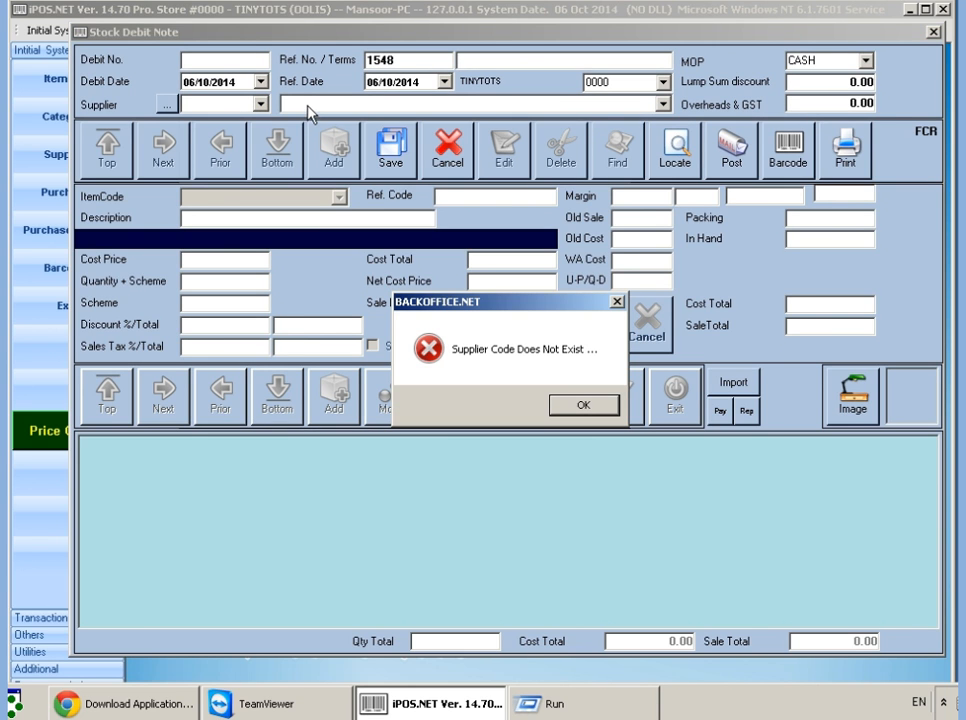
left_click(575, 405)
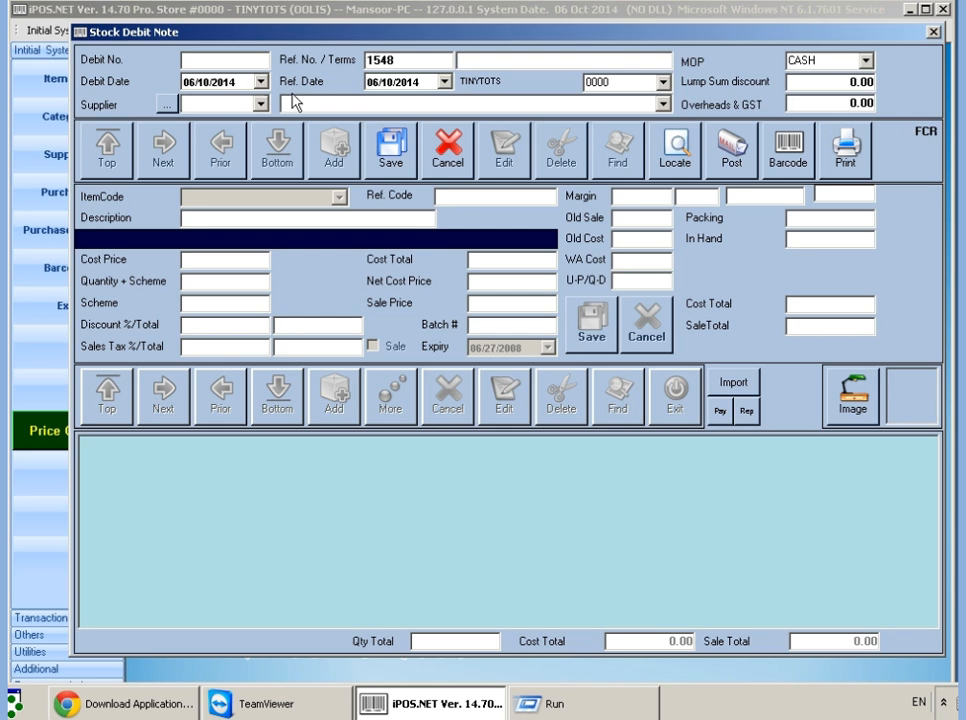
key("Down")
key("Down")
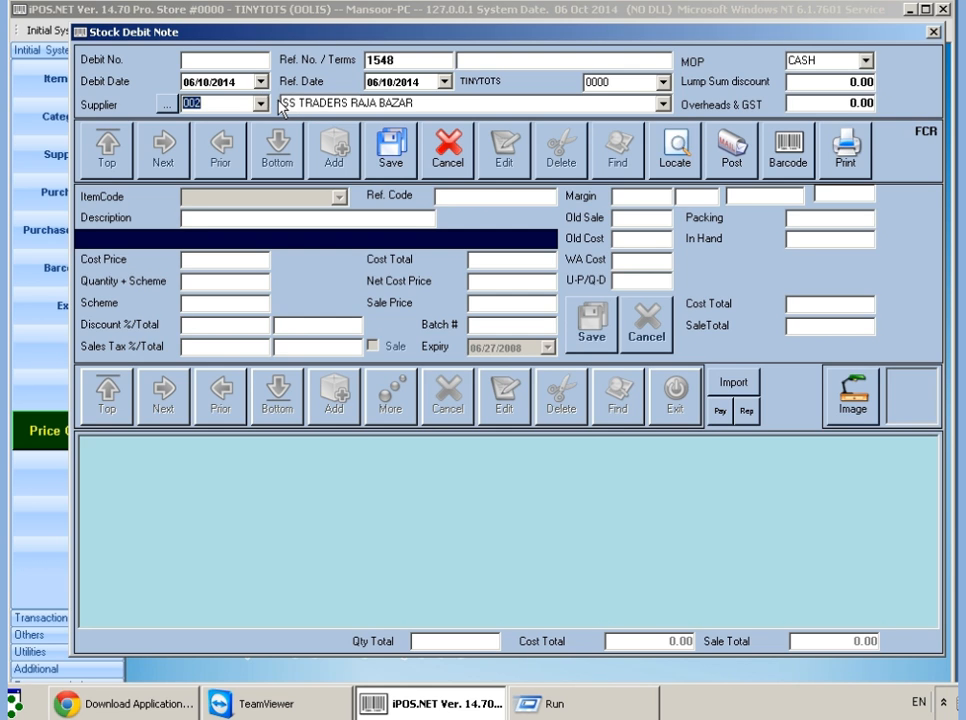
Set the supplier to NESTLE JUICES by name and save the debit note header.
left_click(282, 108)
type("NESTLE JUICES")
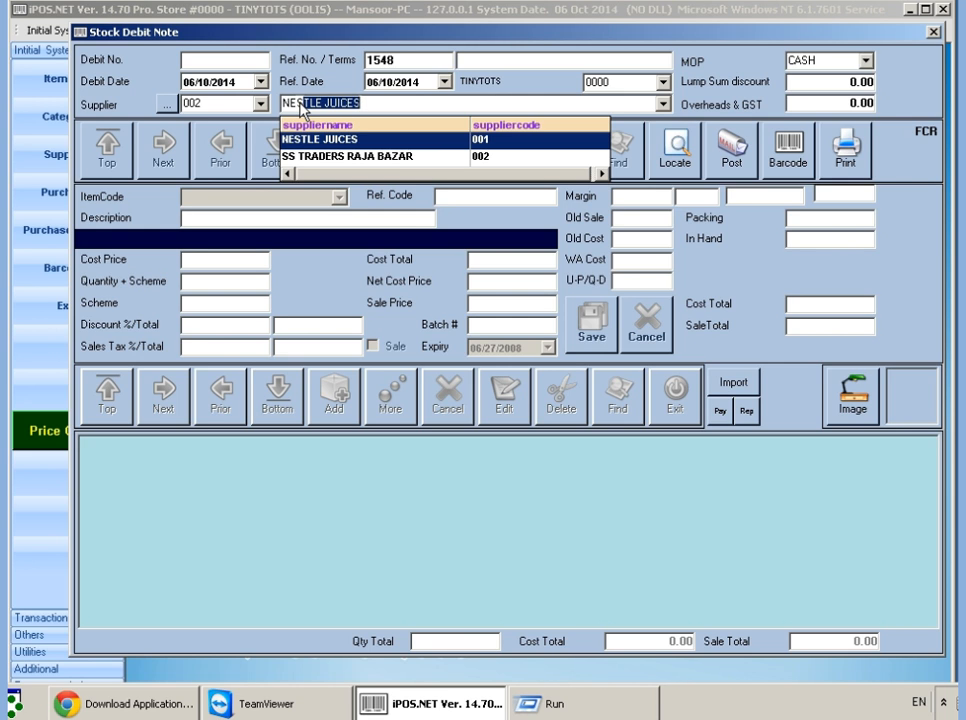
key("Return")
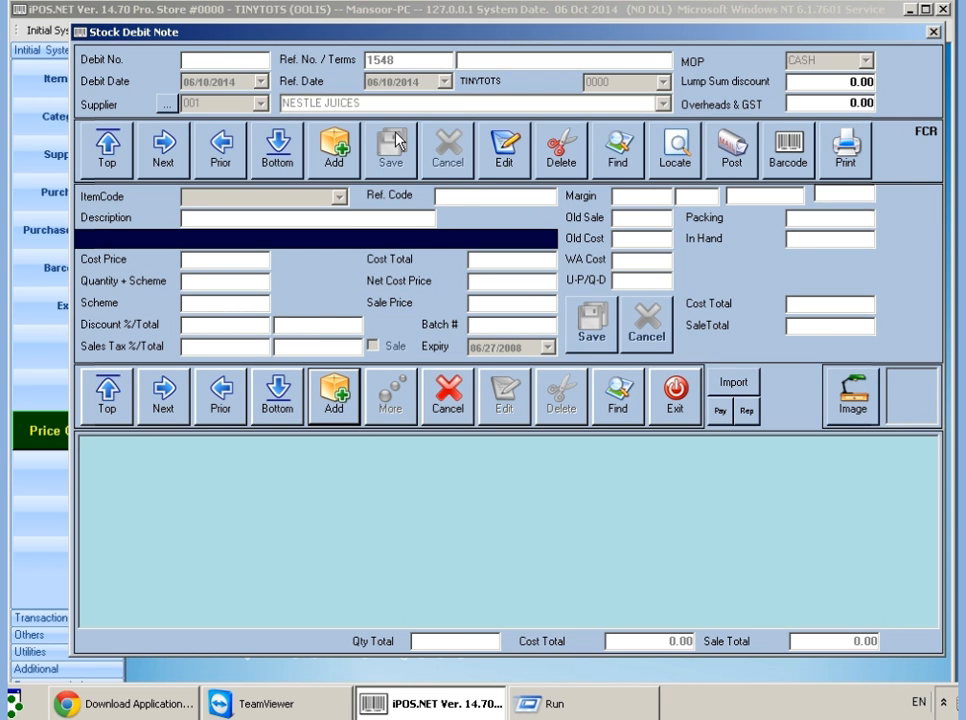
left_click(334, 398)
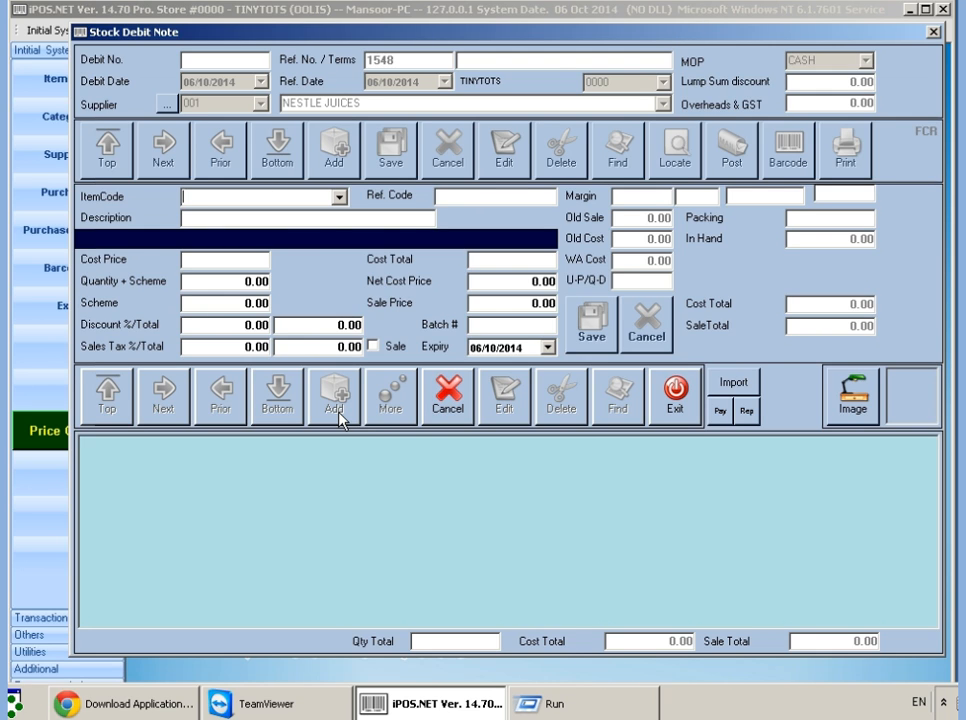
type("1")
key("Down")
key("Down")
key("Down")
key("BackSpace")
type("49476513213")
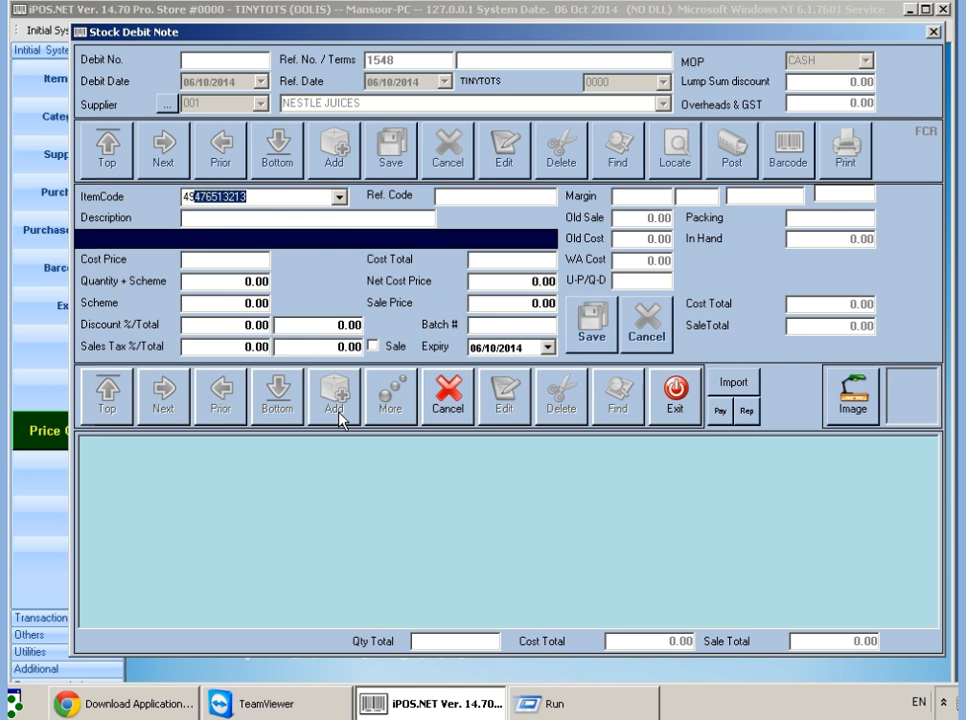
key("Return")
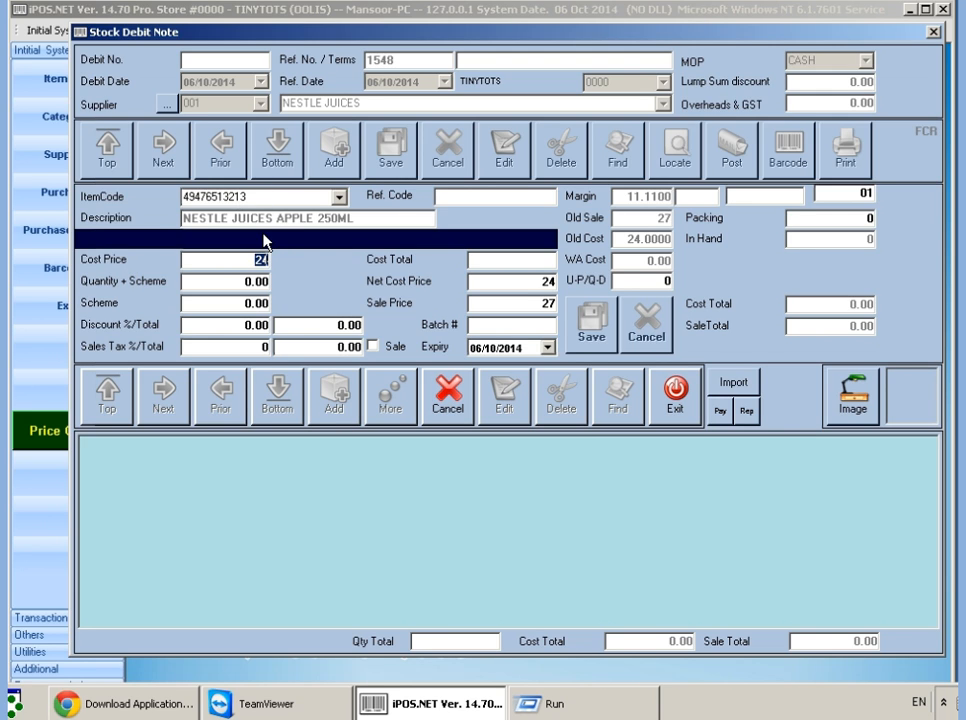
Set the item's cost price to 25, its quantity including scheme to 13, and the scheme to 1.
key("Return")
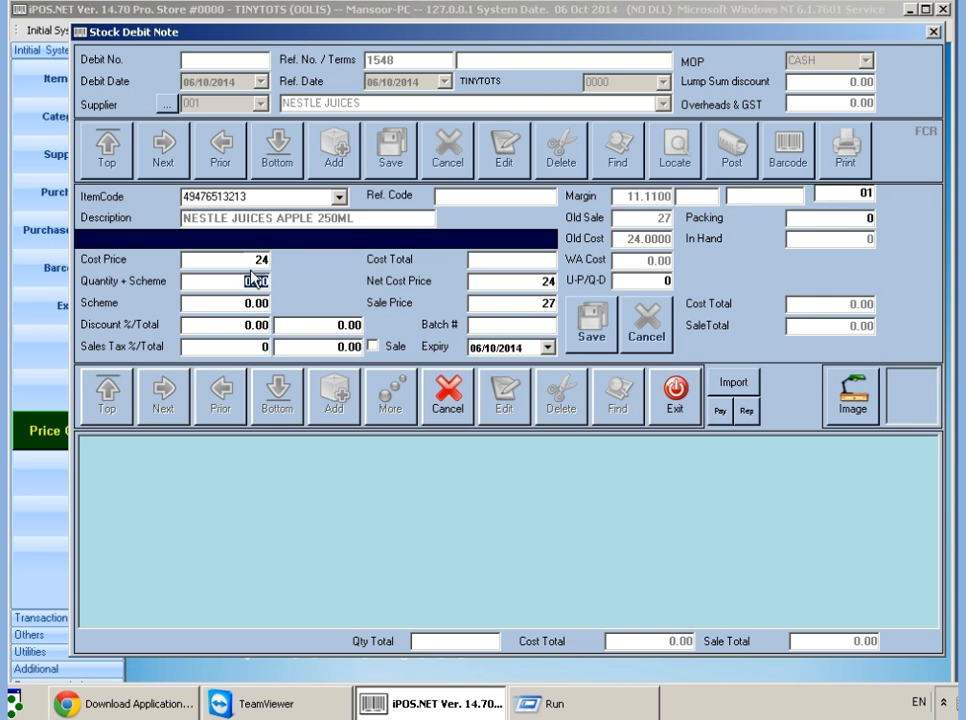
left_click(260, 259)
left_click(563, 404)
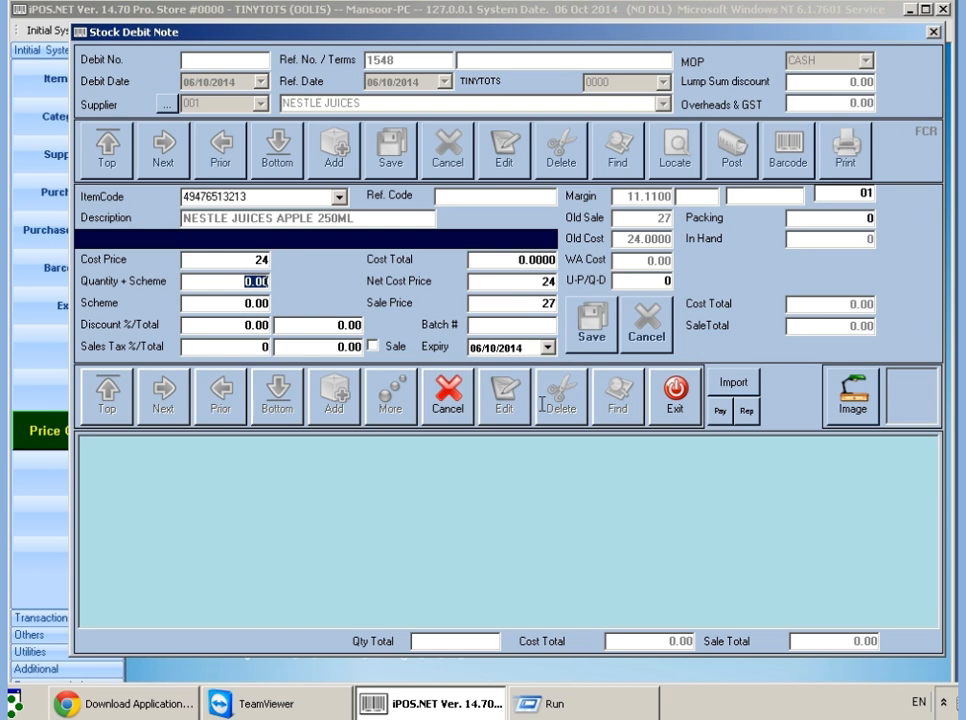
type("1")
key("Return")
type("25")
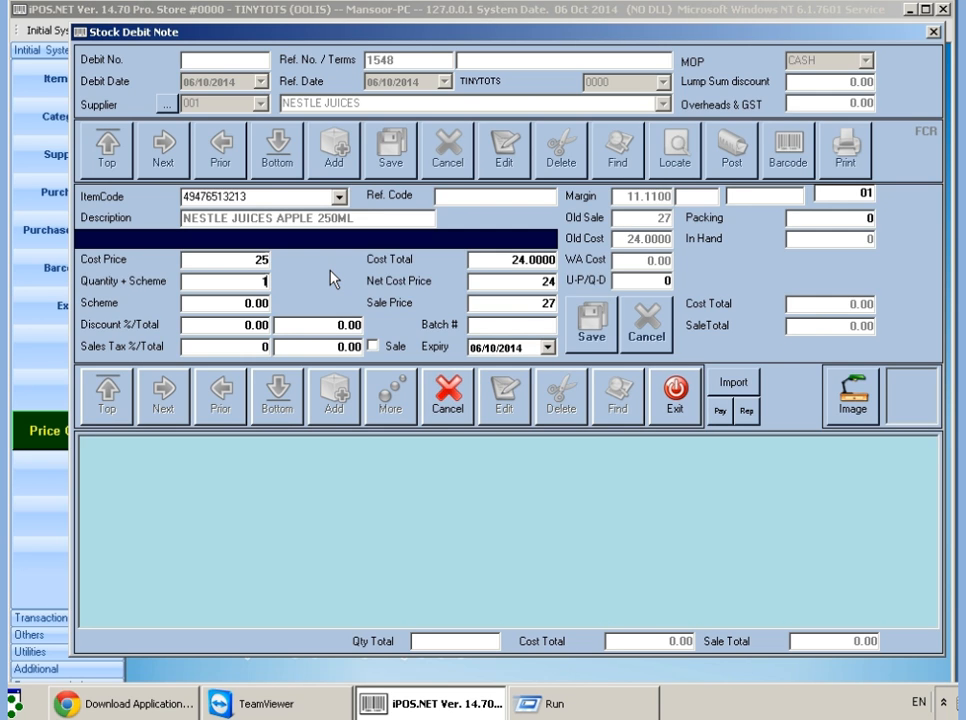
key("Return")
type("3")
key("Return")
type("1")
key("Return")
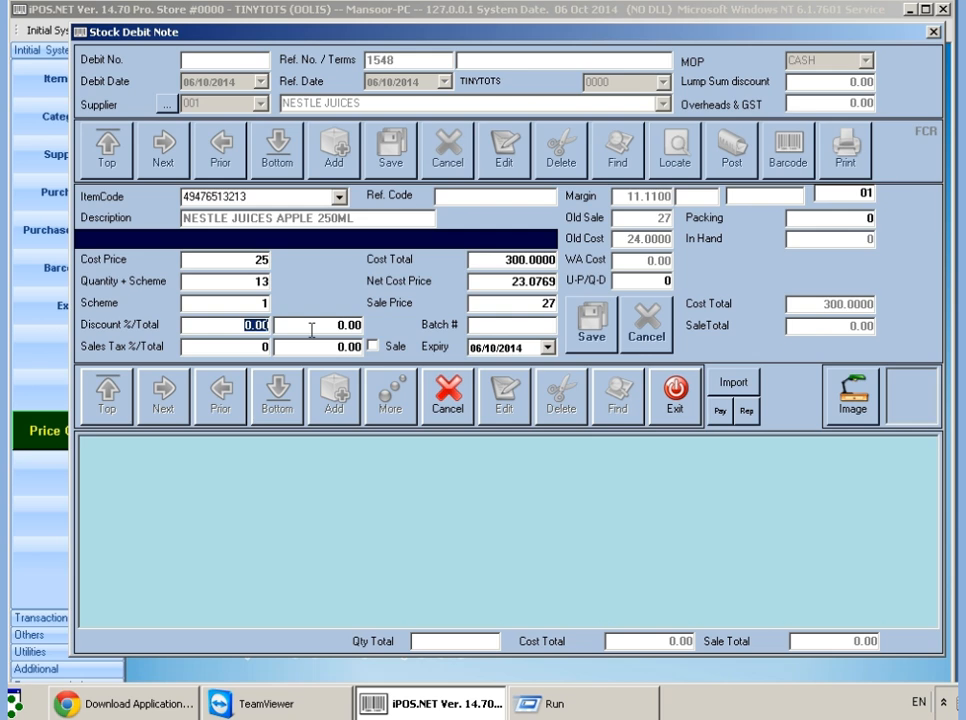
Enter a 5 percent discount for the item and reset the discount percentage to 0.
type("5")
key("Tab")
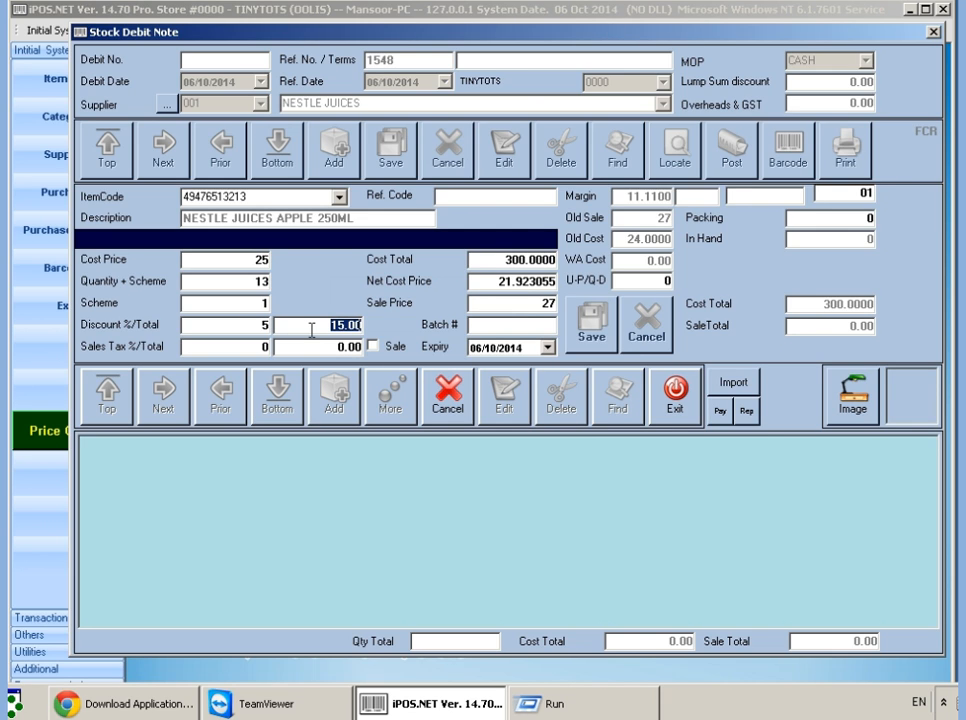
key("shift+Tab")
key("BackSpace")
key("Tab")
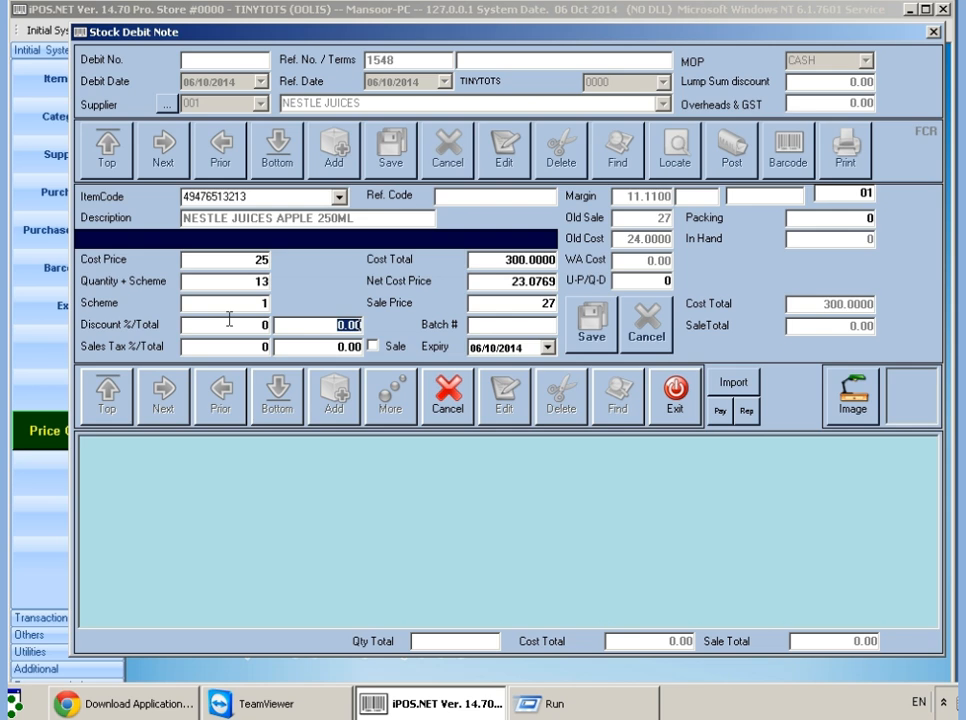
Set the item's total discount amount to 20.01.
type("20.01")
key("Tab")
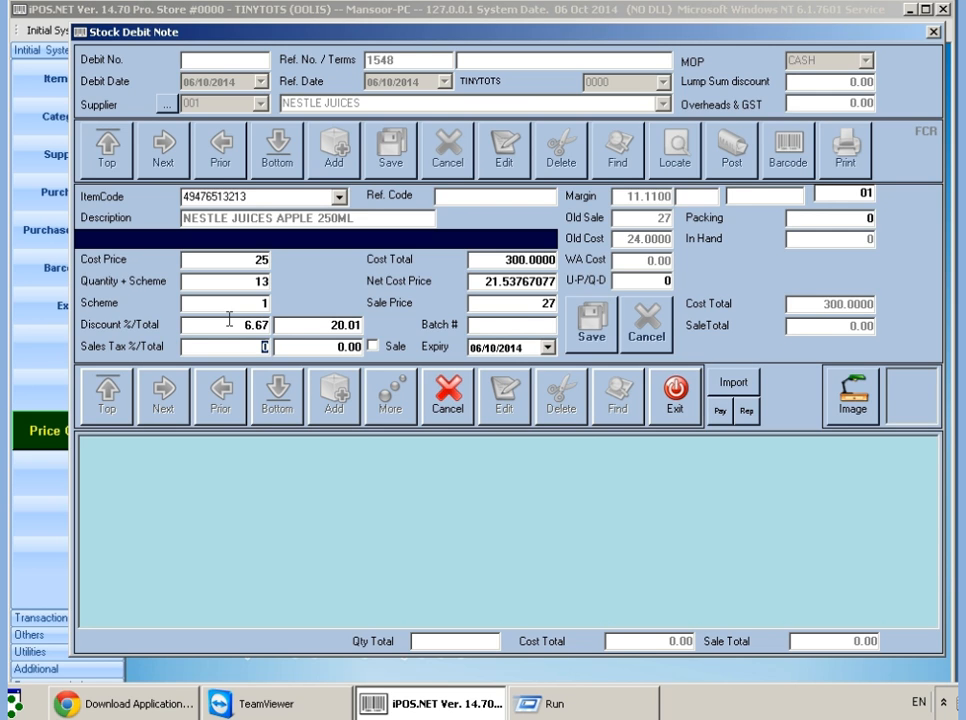
Set the item's sales tax to 17 percent and highlight its net cost price.
type("17")
key("Tab")
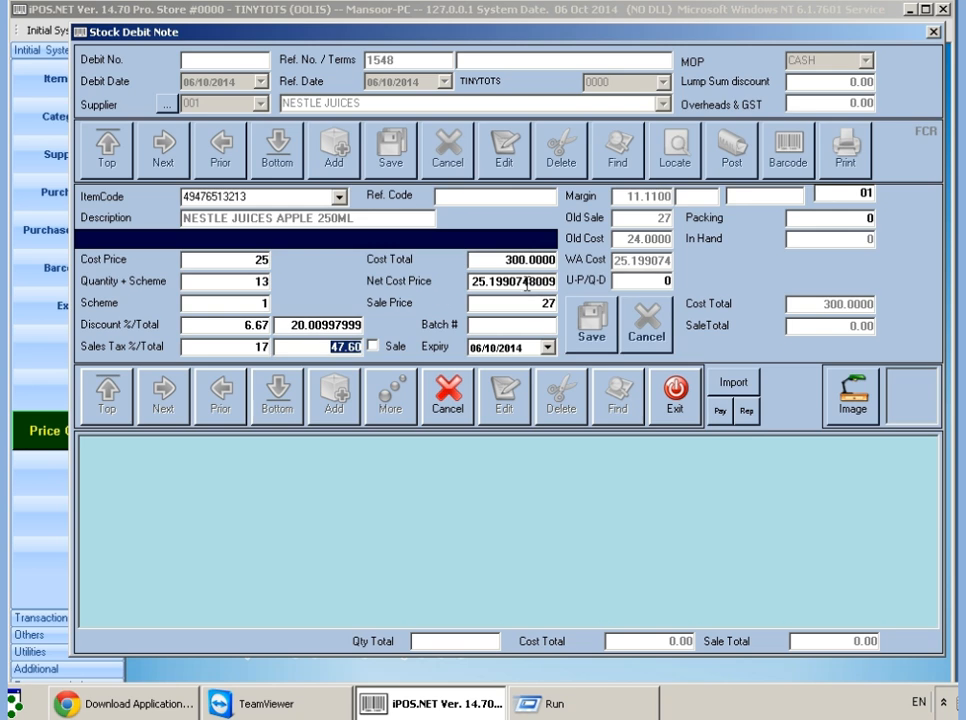
left_click_drag(549, 280, 464, 269)
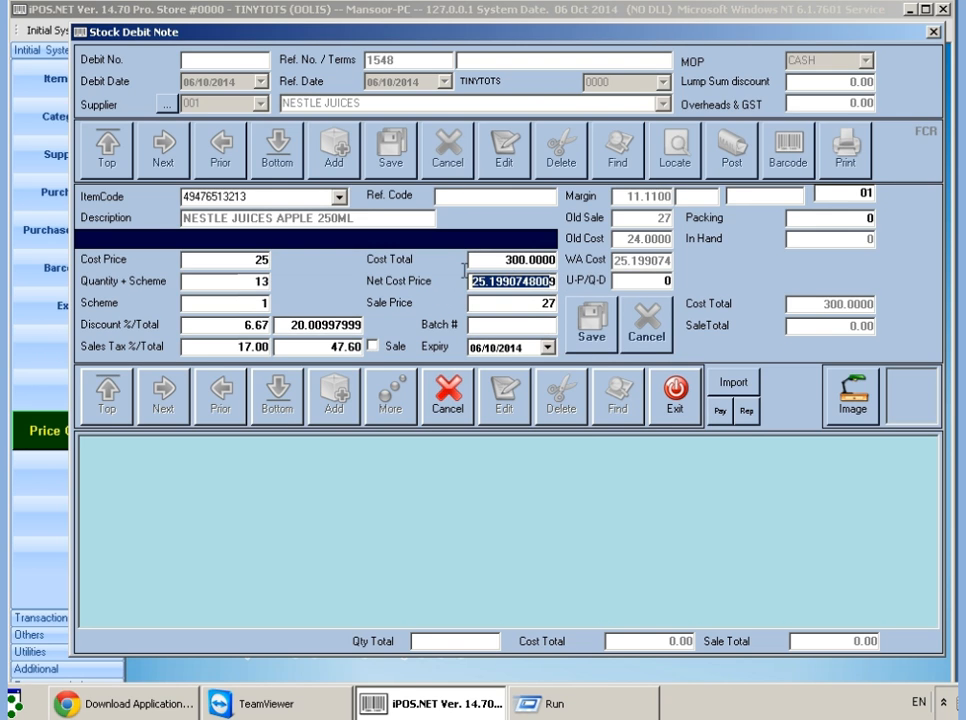
Recalculate the item from its cost price of 25 and reset its discount percentage to 0.
left_click(251, 262)
left_click_drag(251, 262, 281, 261)
key("Return")
key("Return")
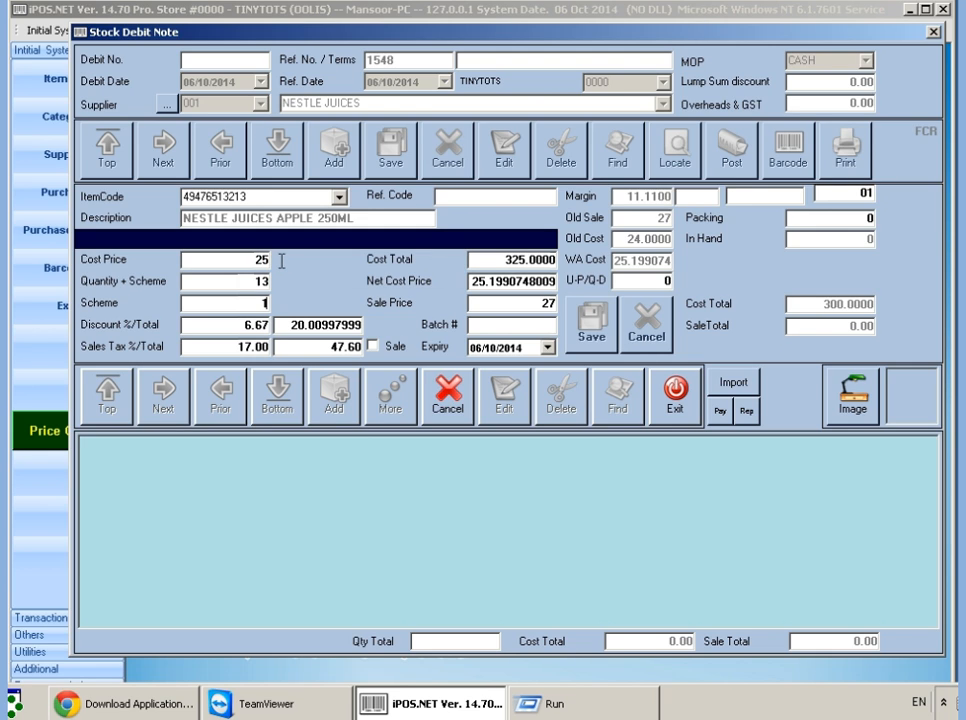
left_click(231, 325)
key("Delete")
type("0")
left_click(295, 319)
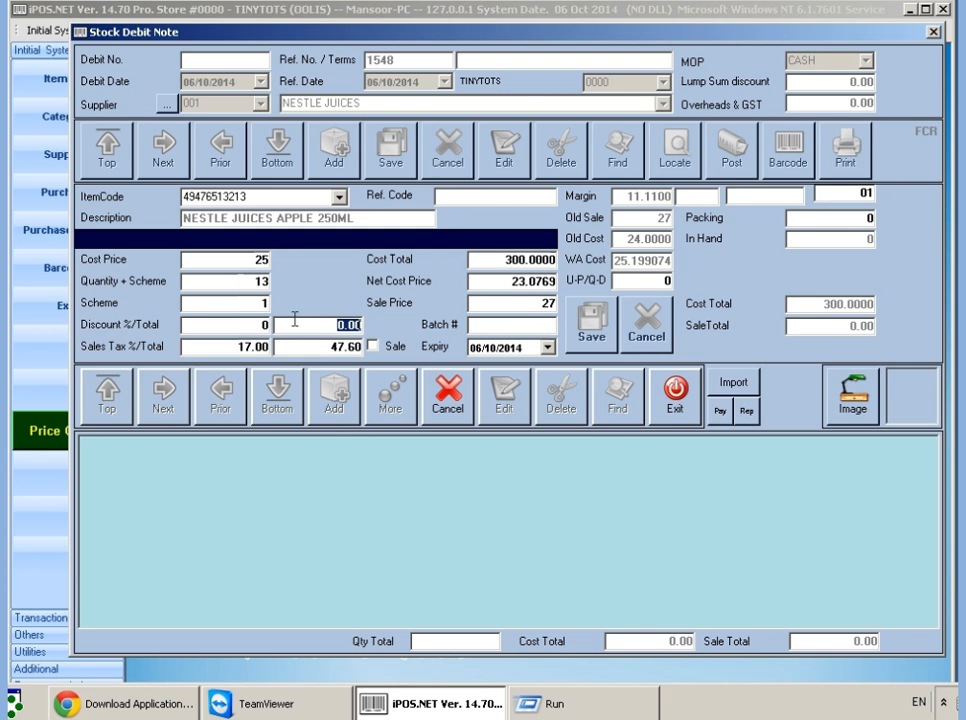
Clear the sales tax percentage of the apple juice item.
key("Return")
key("Delete")
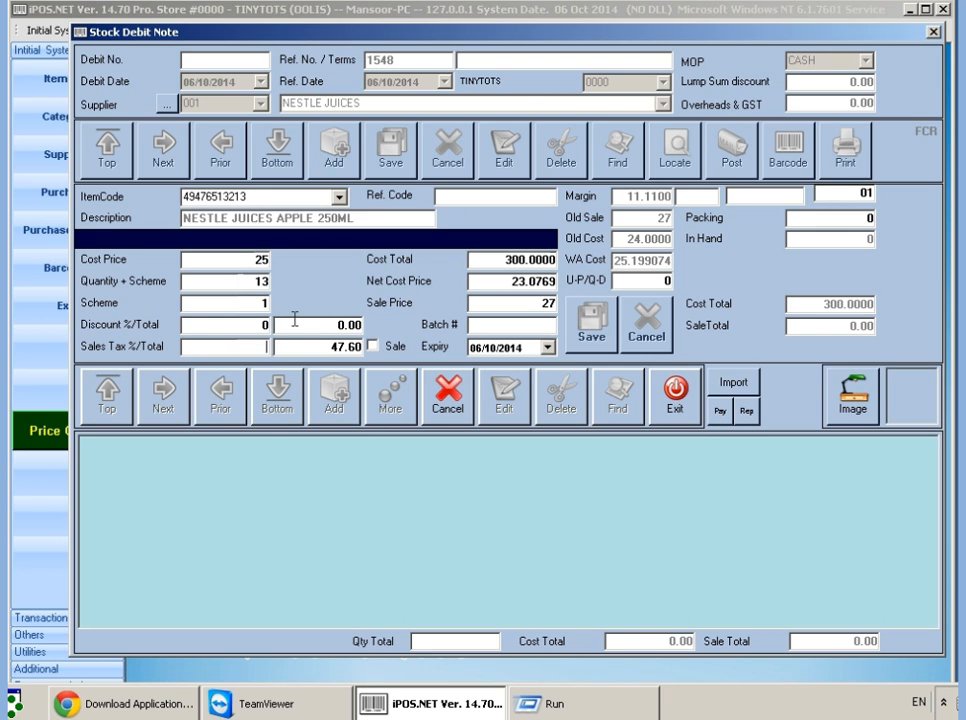
left_click(256, 260)
key("Return")
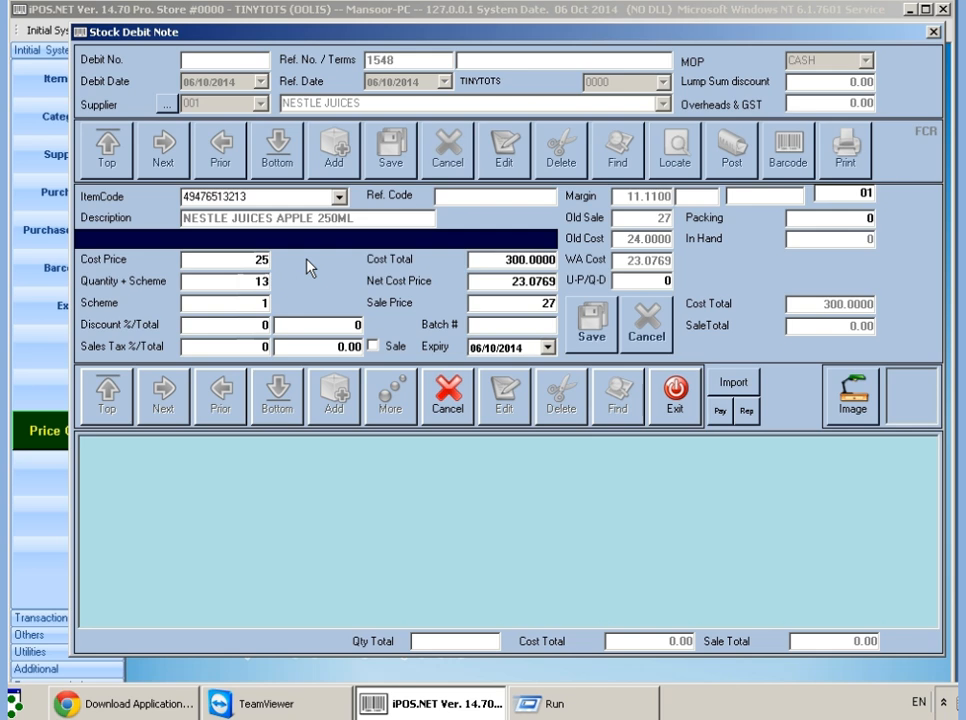
key("Return")
key("BackSpace")
Re-enter the scheme as 1, try a 6 percent discount on the item, and remove that discount again.
left_click(230, 257)
key("Return")
key("Return")
type("1")
key("Return")
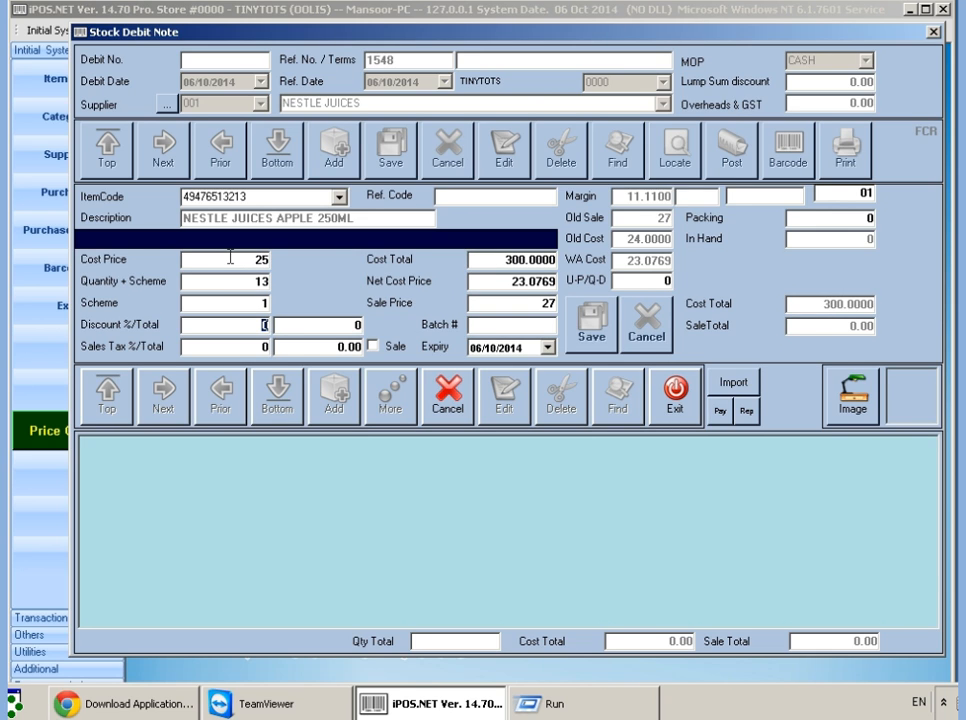
type("6")
key("Return")
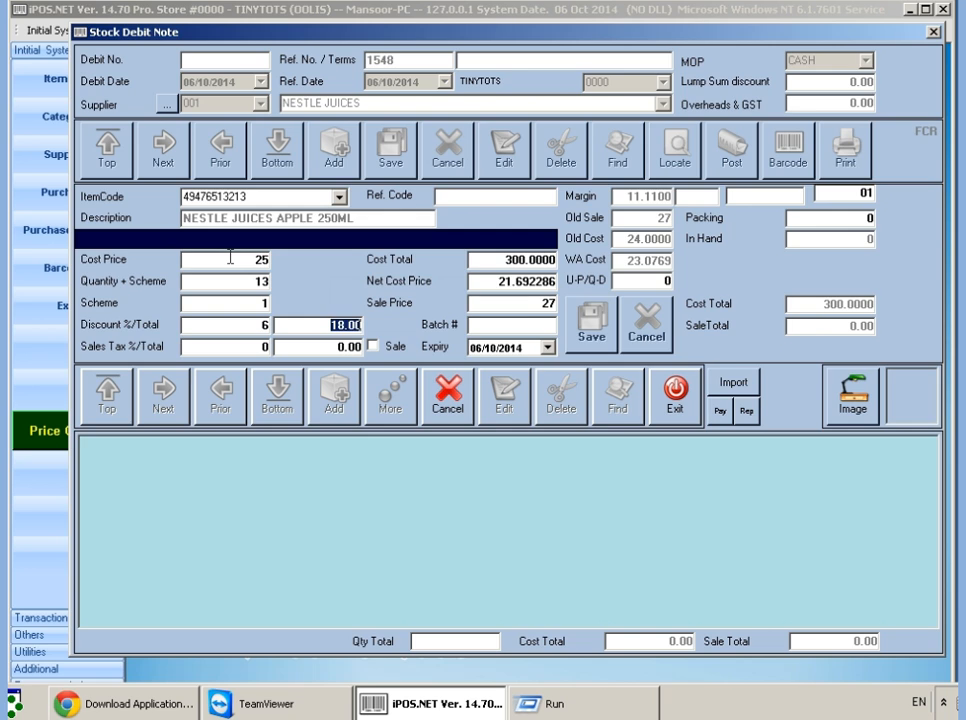
key("BackSpace")
key("Return")
key("Return")
Try a 17 percent sales tax on the item and clear the tax percentage and amount again.
type("17")
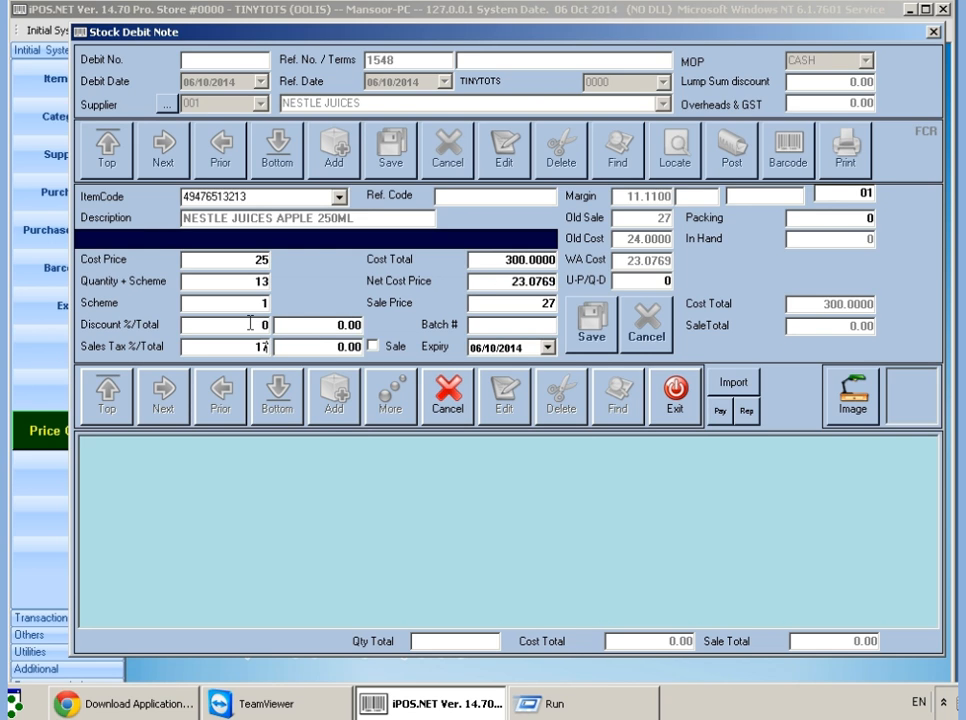
key("Return")
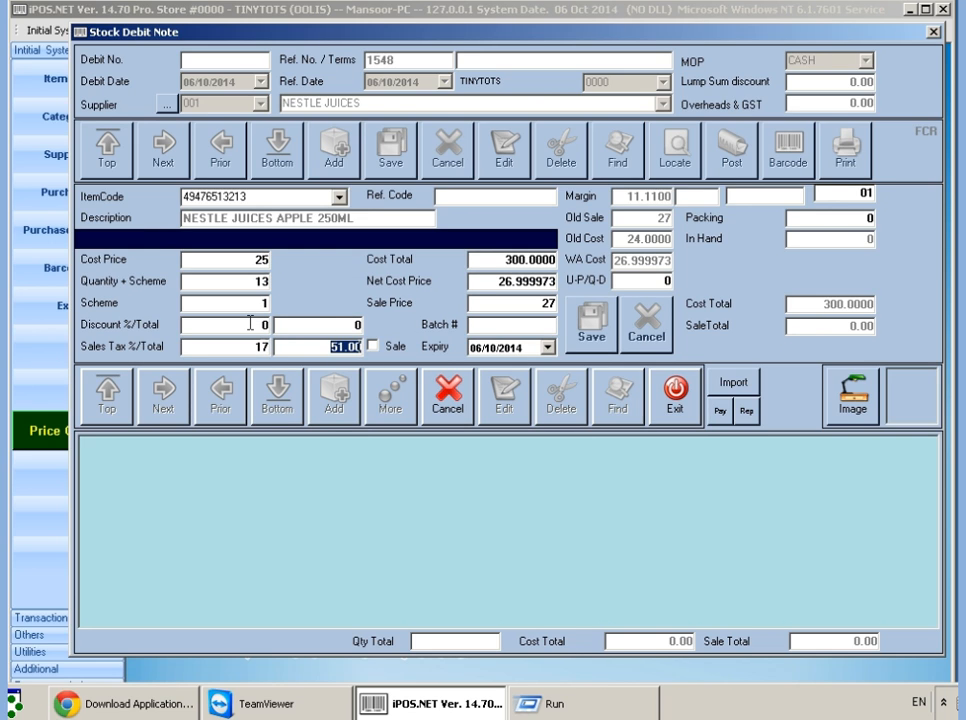
key("BackSpace")
double_click(255, 345)
key("BackSpace")
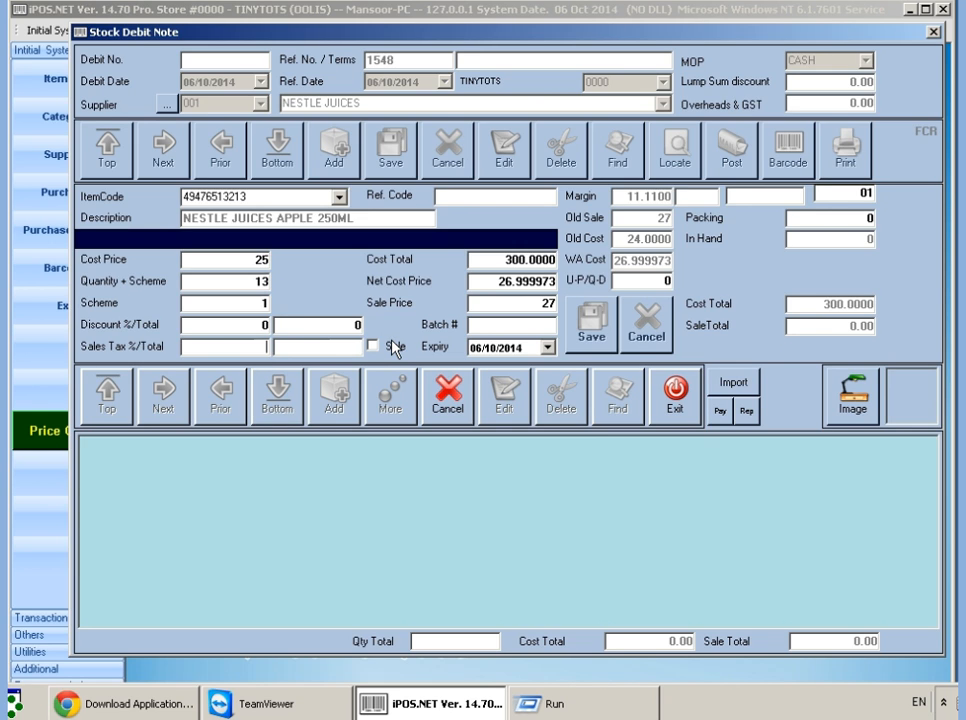
key("Return")
key("Return")
key("Return")
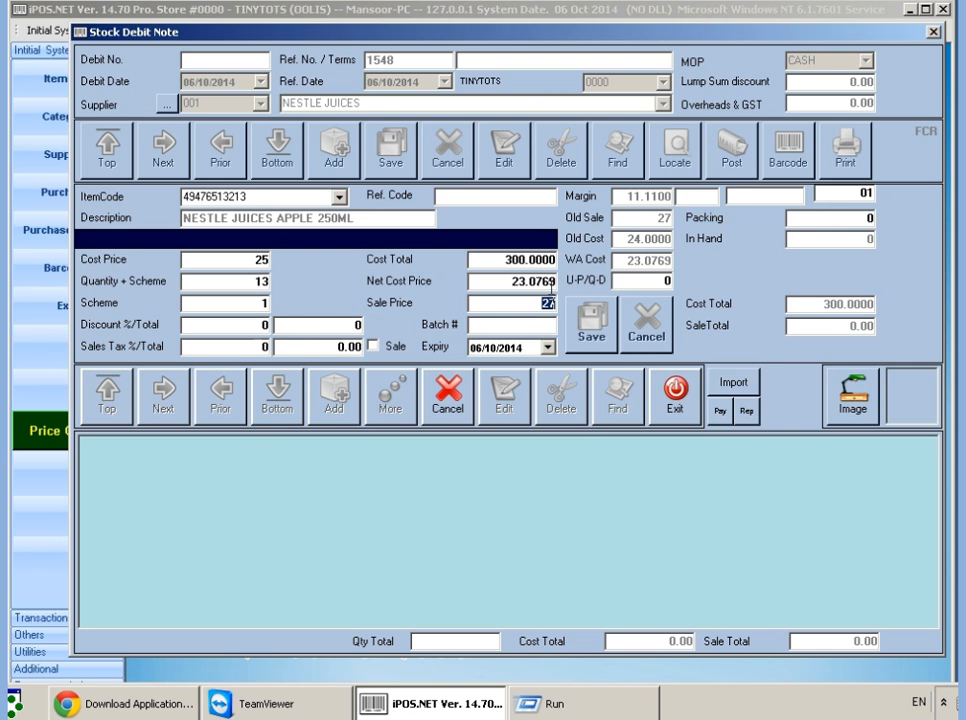
Accept 27 as the apple juice item's sale price and save the item line to the debit note.
left_click(500, 280)
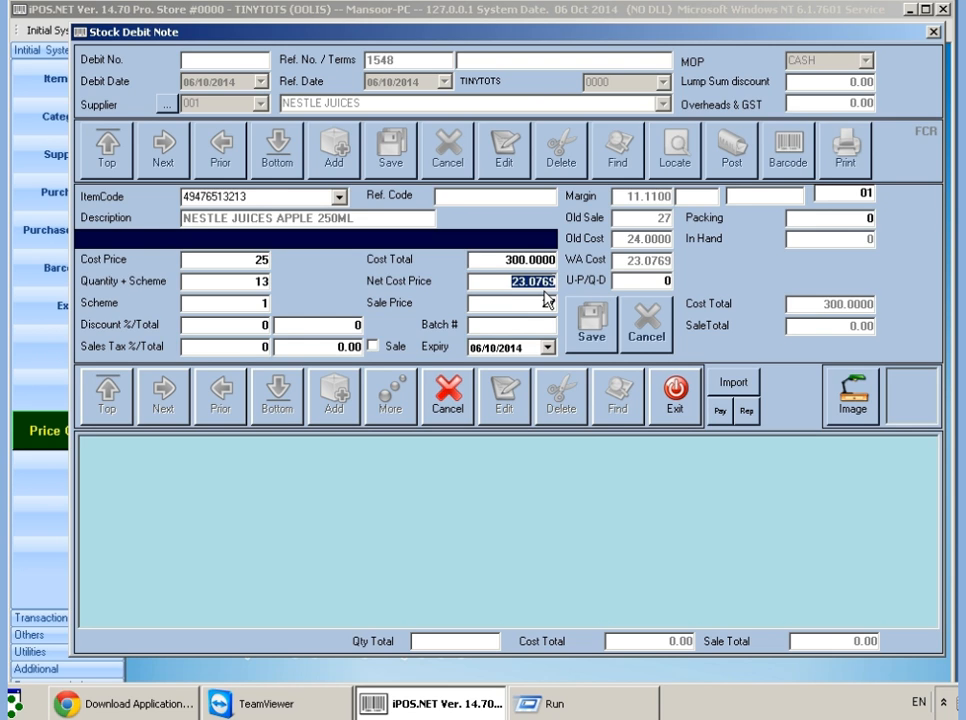
left_click(541, 304)
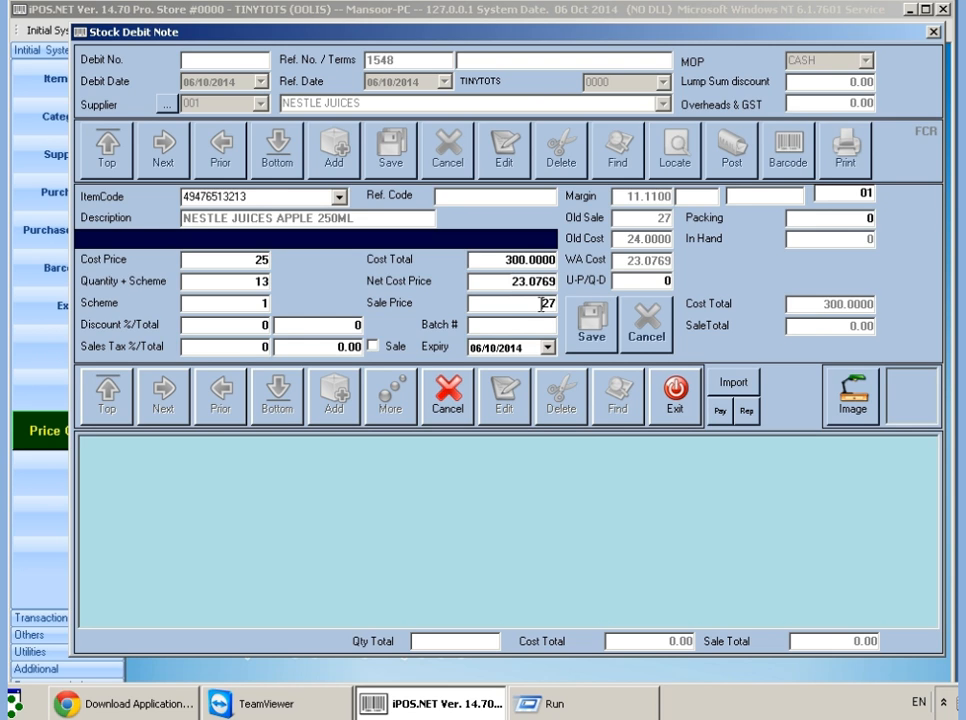
double_click(541, 304)
key("Return")
key("Return")
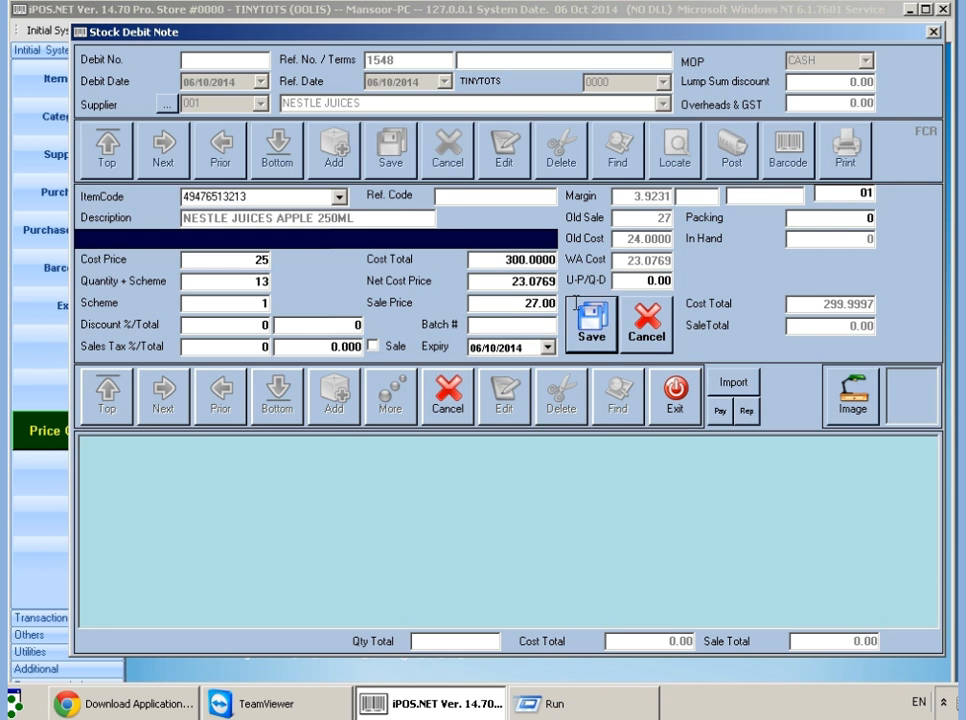
key("Return")
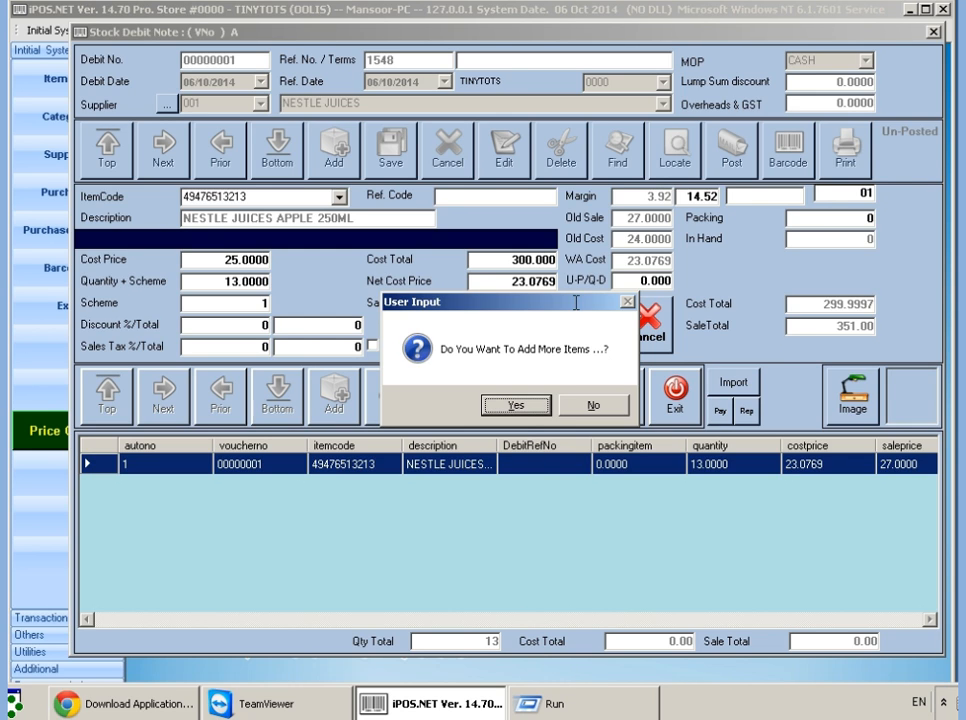
Continue adding items, search for /NEST, and choose NESTLE JUICES MANGO 250ML for the new line.
key("Return")
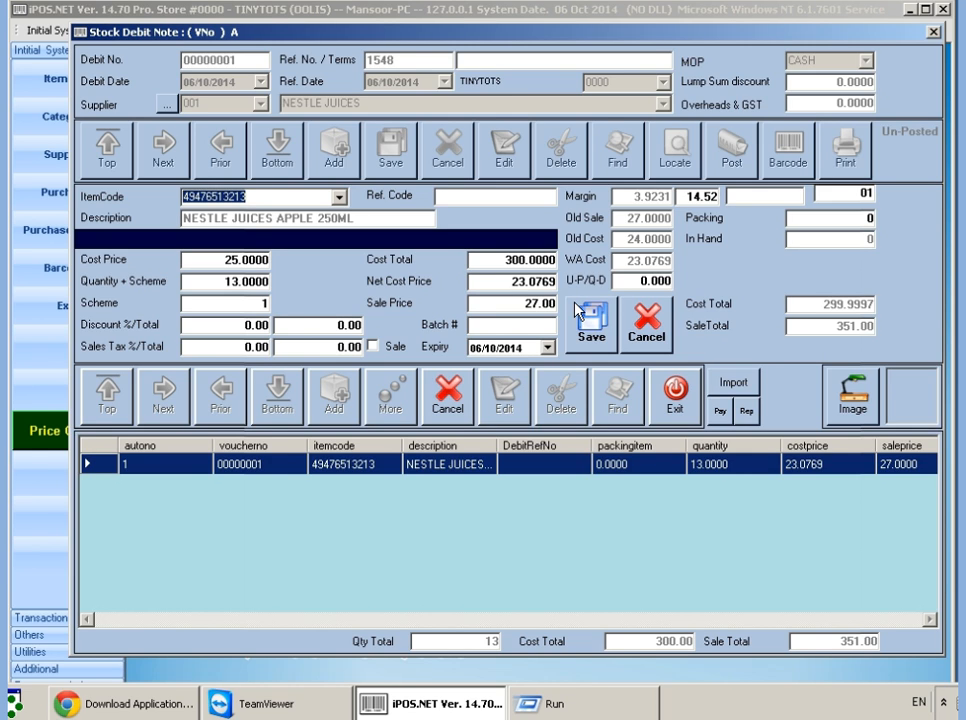
type("/")
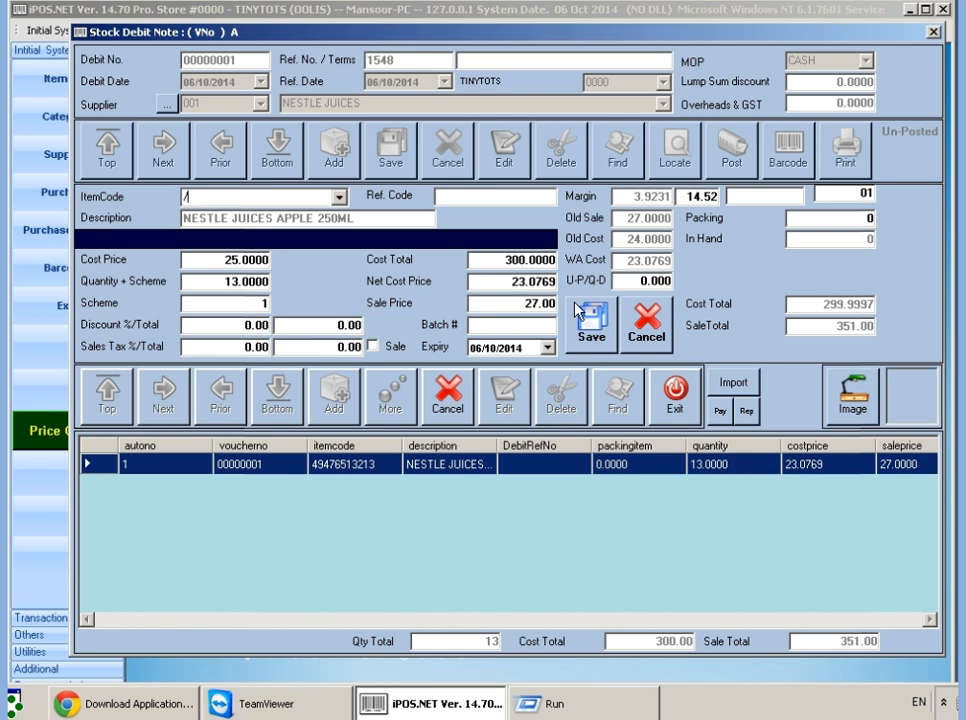
type("NEST")
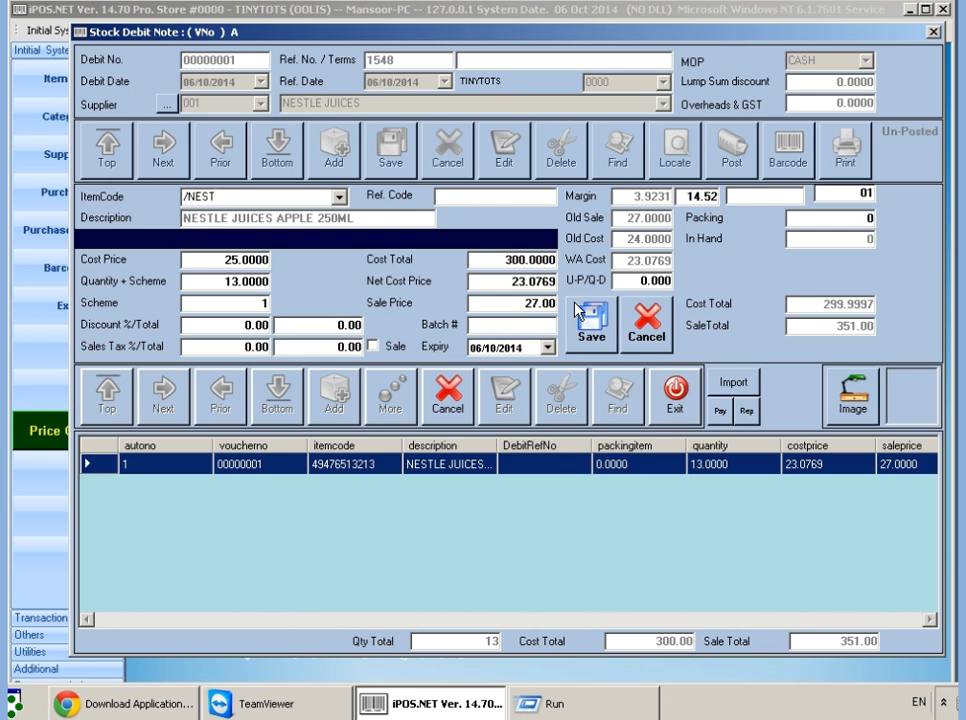
key("Return")
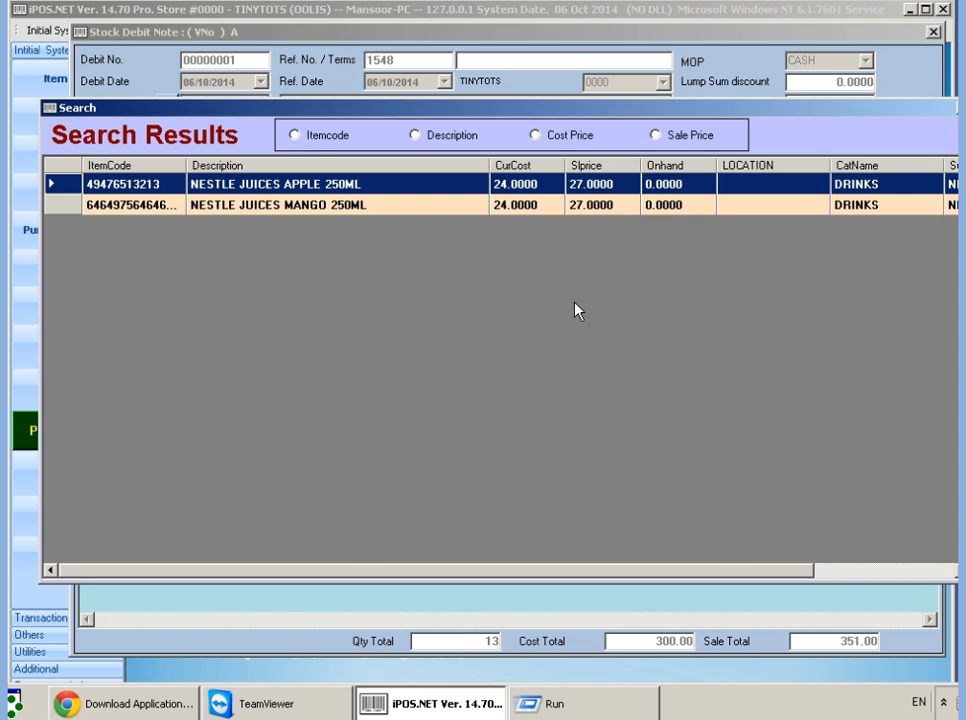
key("Down")
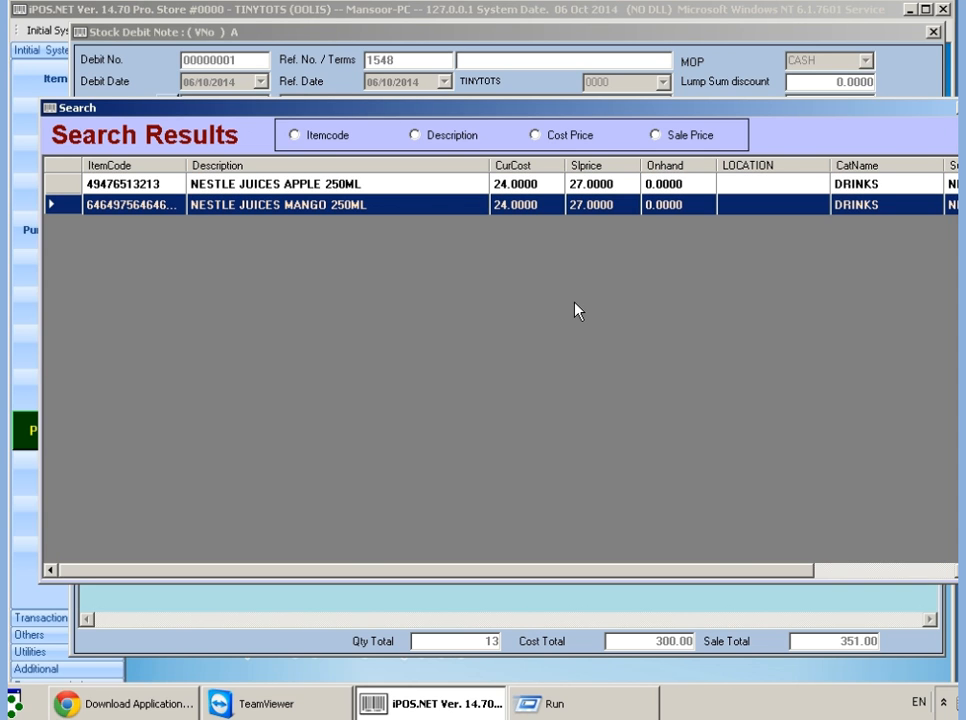
key("Return")
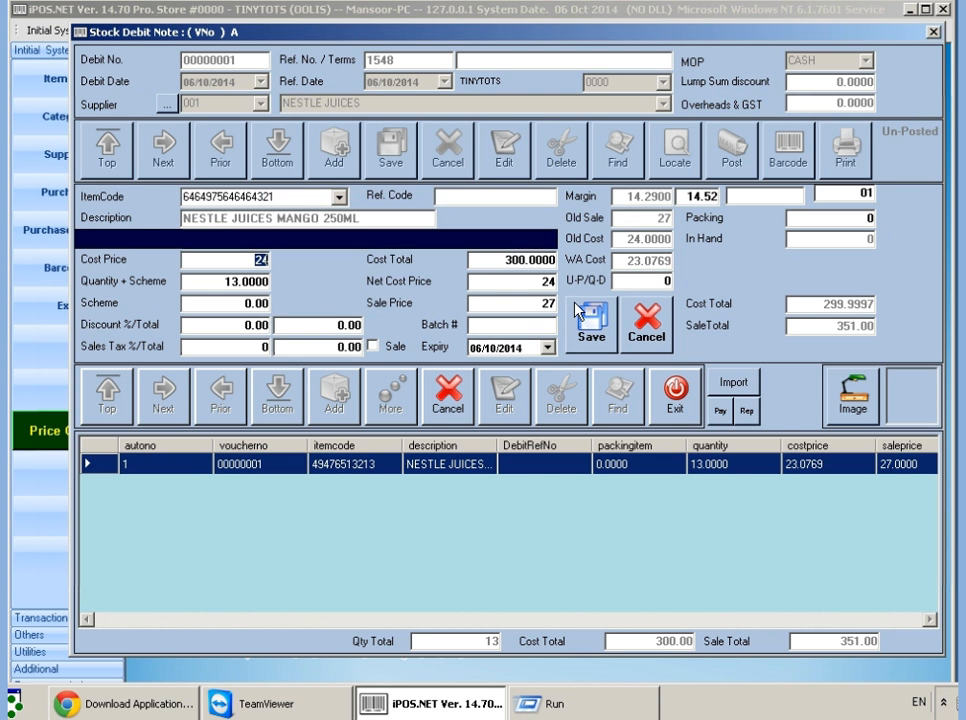
Set the mango juice item's cost price to 25, keeping the quantity at 13 and the scheme at 0.
type("25")
key("Return")
key("Return")
key("Return")
key("Return")
key("Return")
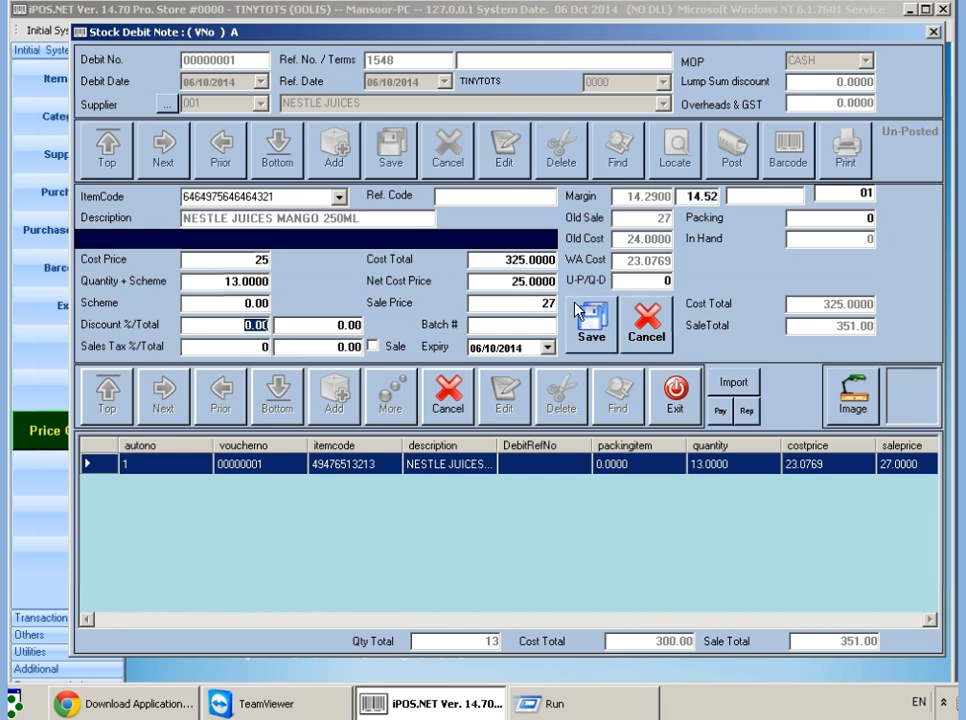
Save the mango juice line without discount or sales tax at its default sale price, and finish adding items.
key("Return")
key("Return")
key("Return")
key("Return")
key("Return")
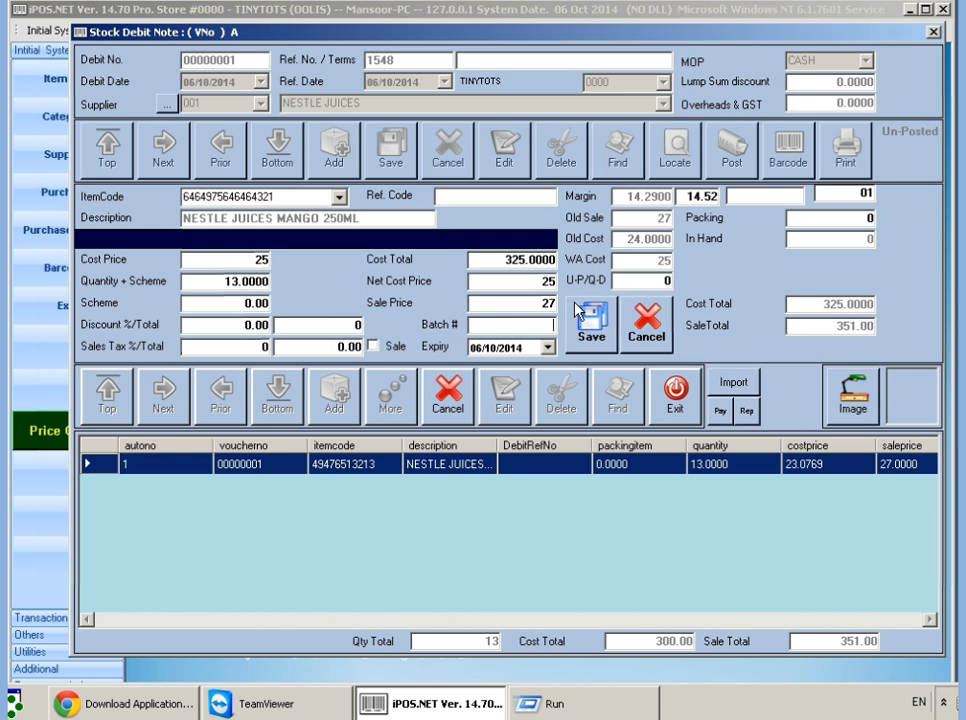
key("Return")
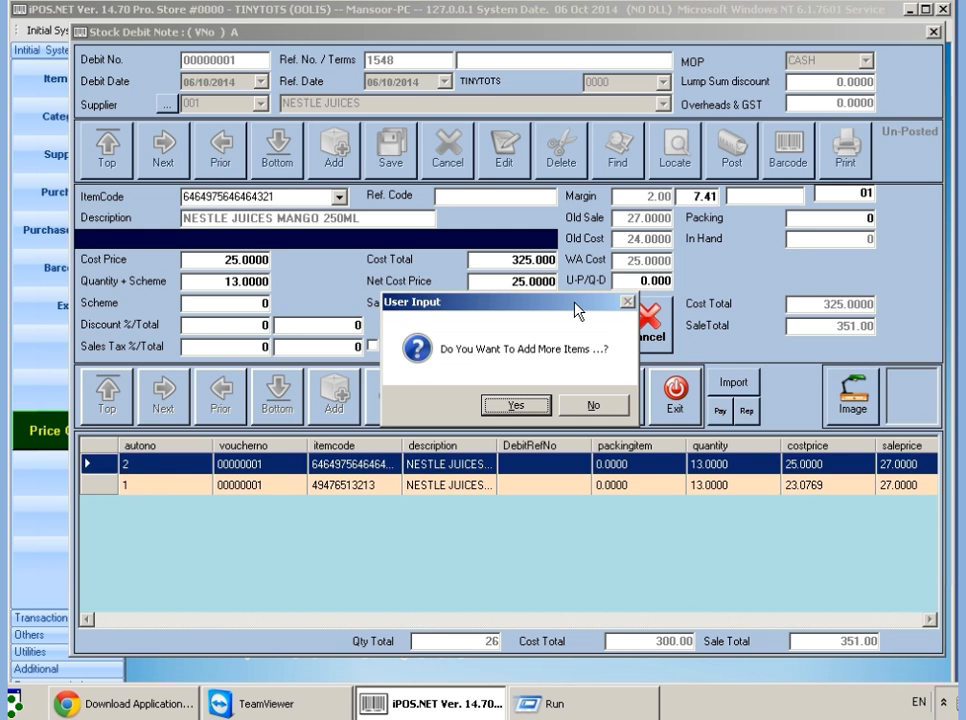
key("Tab")
key("Return")
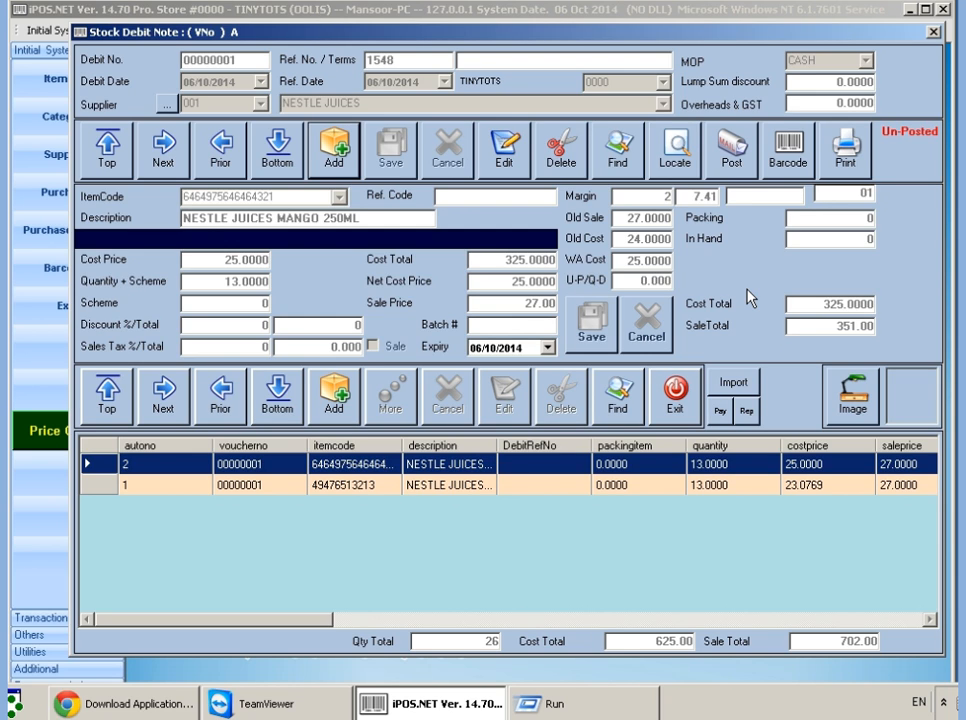
Post the debit note and confirm the posting.
left_click(733, 160)
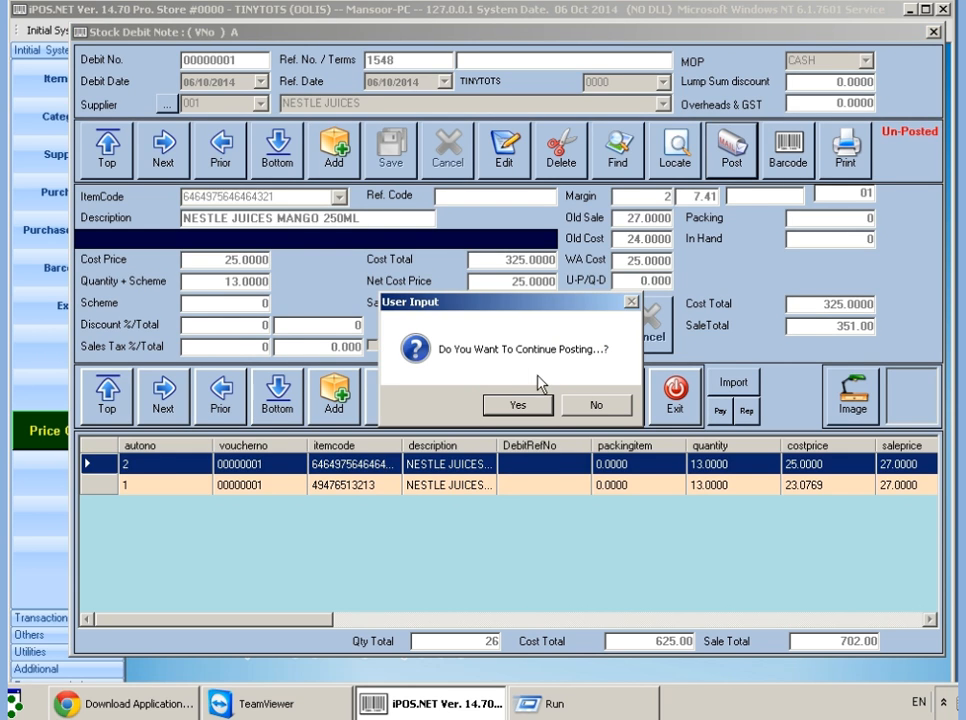
left_click(519, 403)
left_click(587, 404)
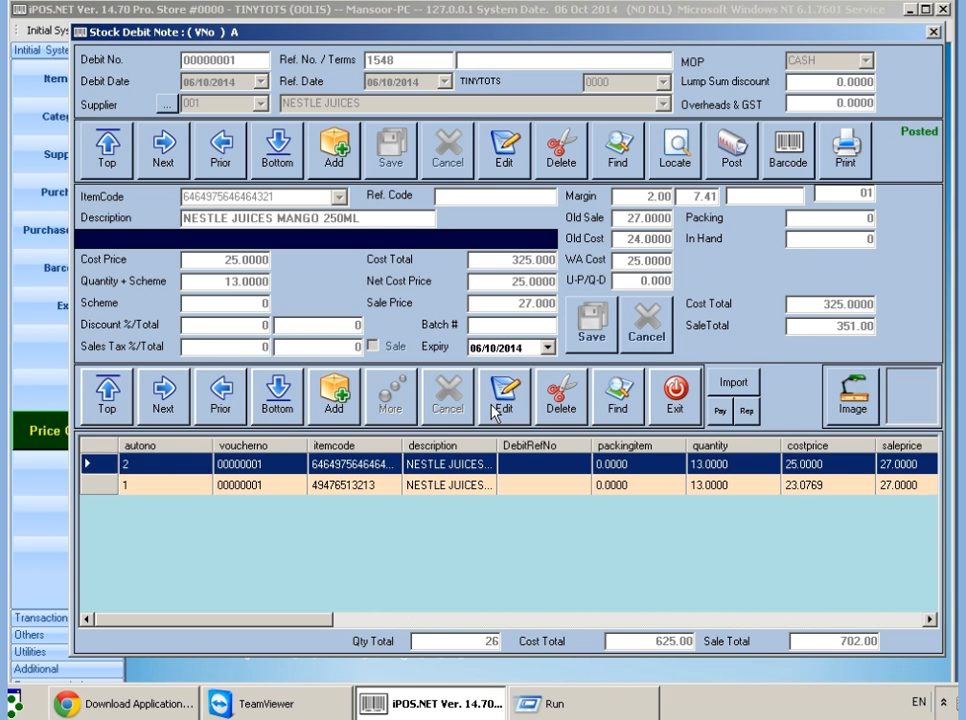
Try to edit the mango and apple juice lines of the posted debit note.
left_click(503, 398)
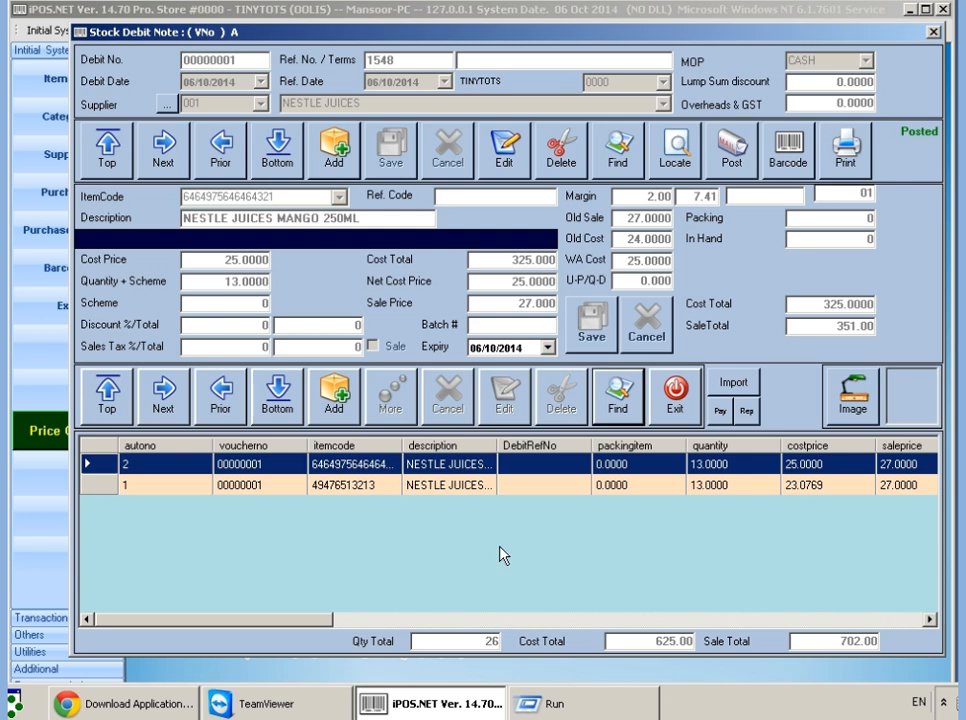
left_click(446, 485)
left_click(505, 396)
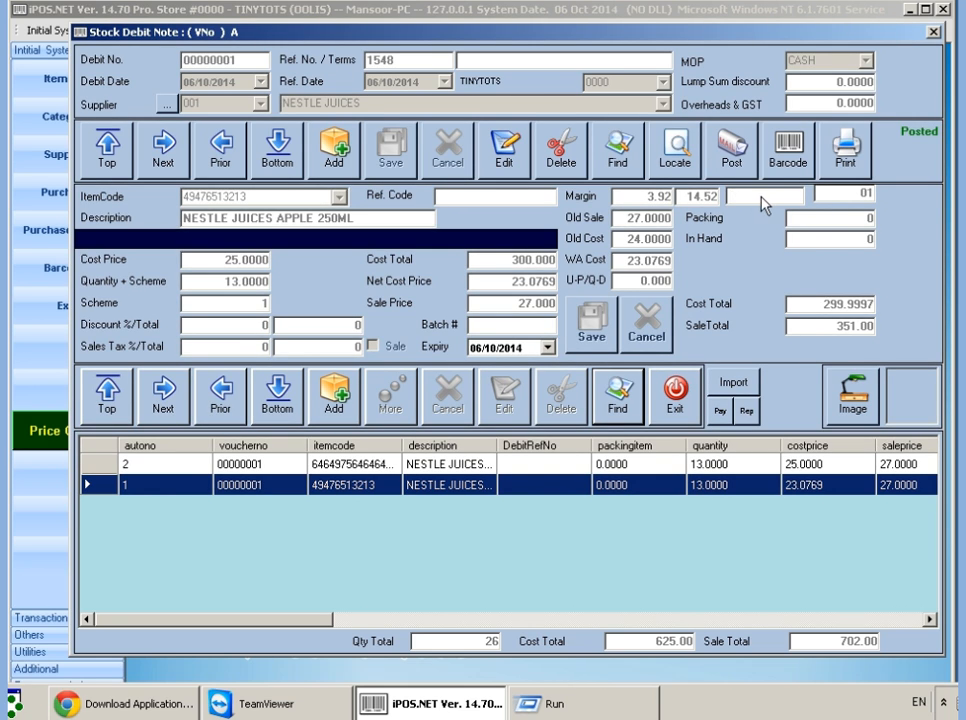
Preview the printout of debit note 00000001 by number, using the HP LaserJet Professional P1102 printer.
left_click(860, 155)
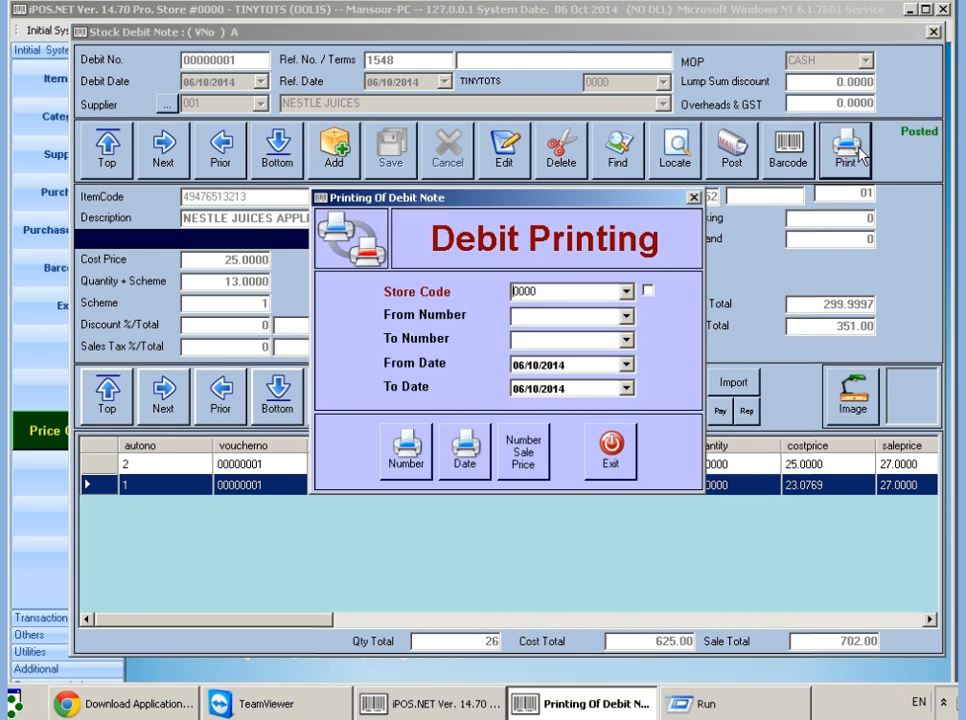
left_click(389, 445)
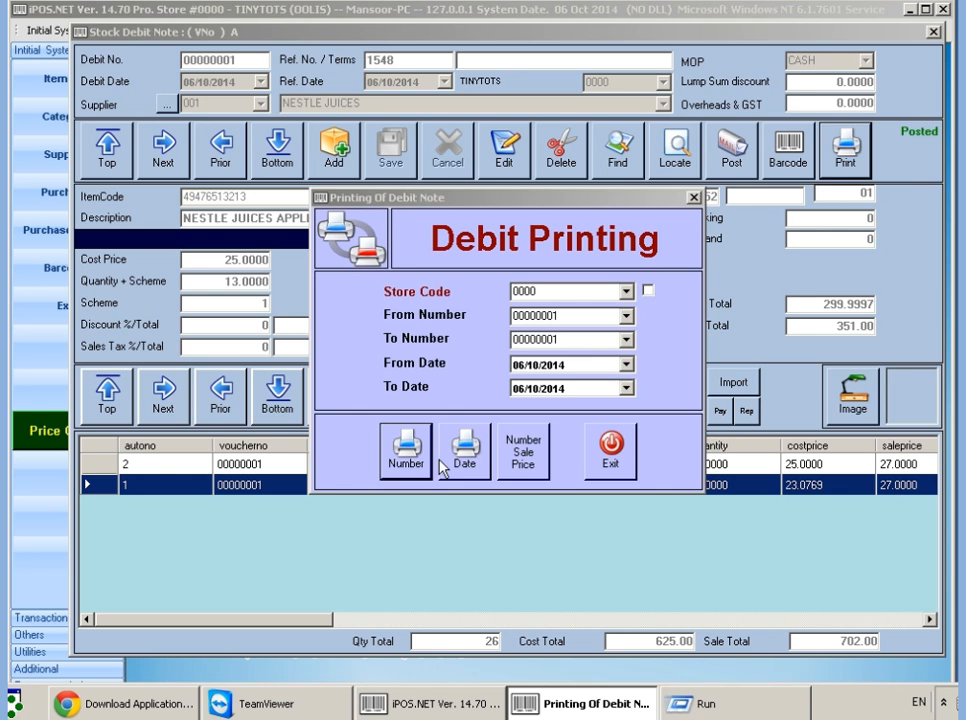
left_click(432, 464)
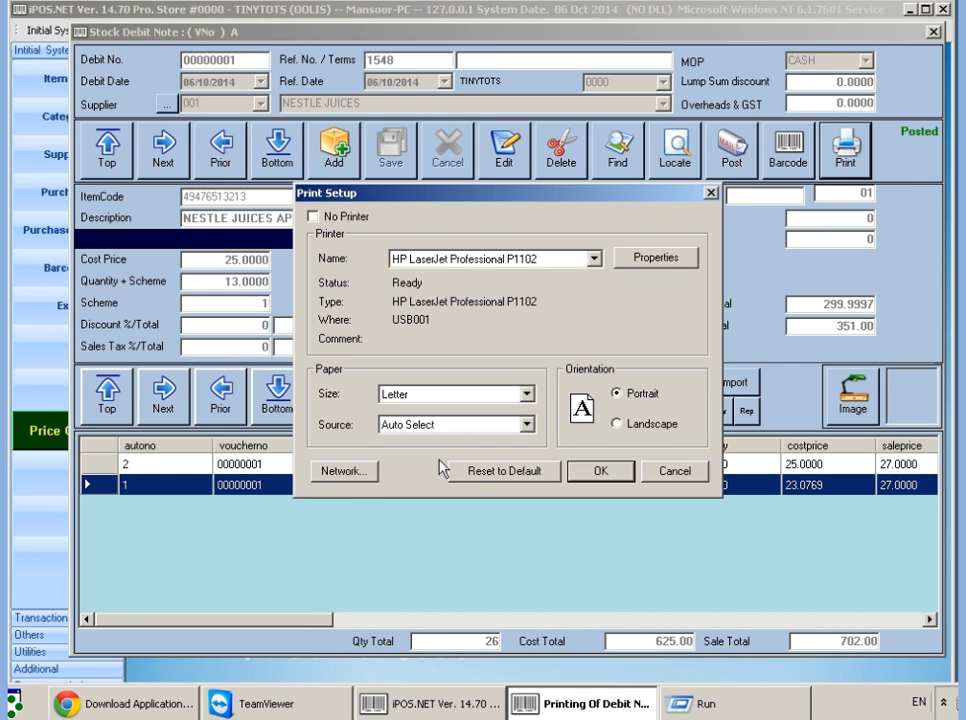
left_click(573, 261)
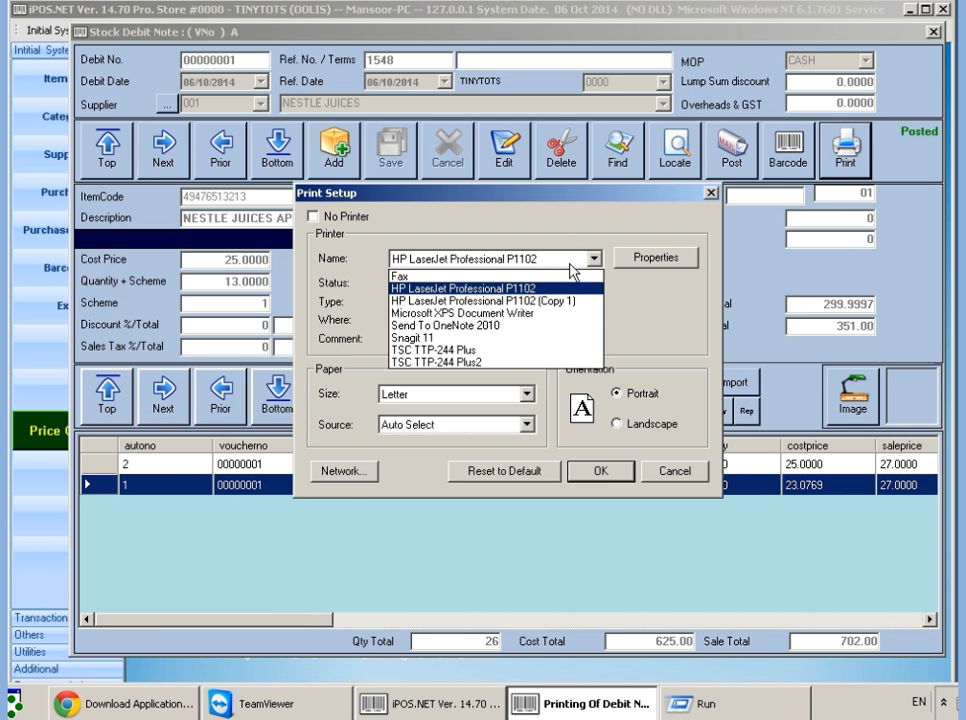
left_click(570, 266)
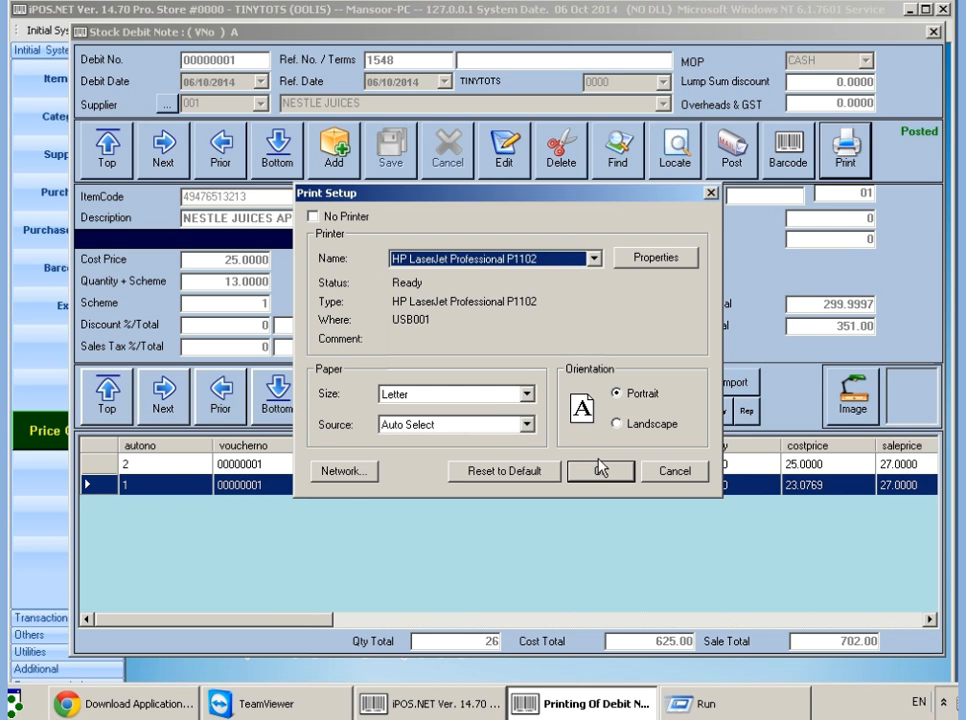
left_click(601, 471)
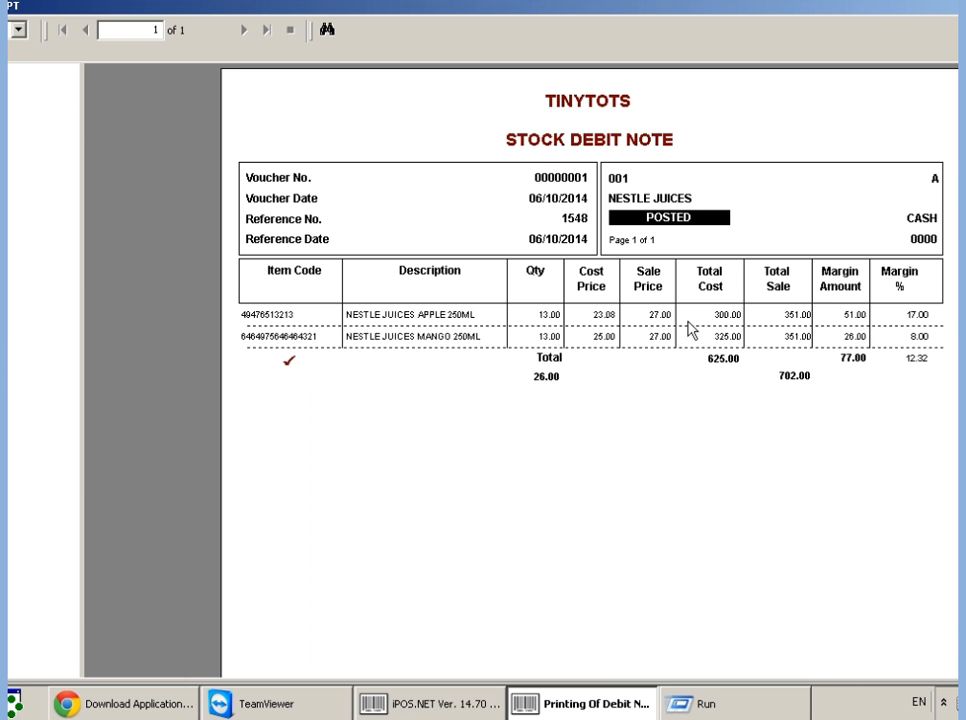
Check the print options of the previewed debit note and leave them without printing.
left_click(624, 108)
left_click(624, 148)
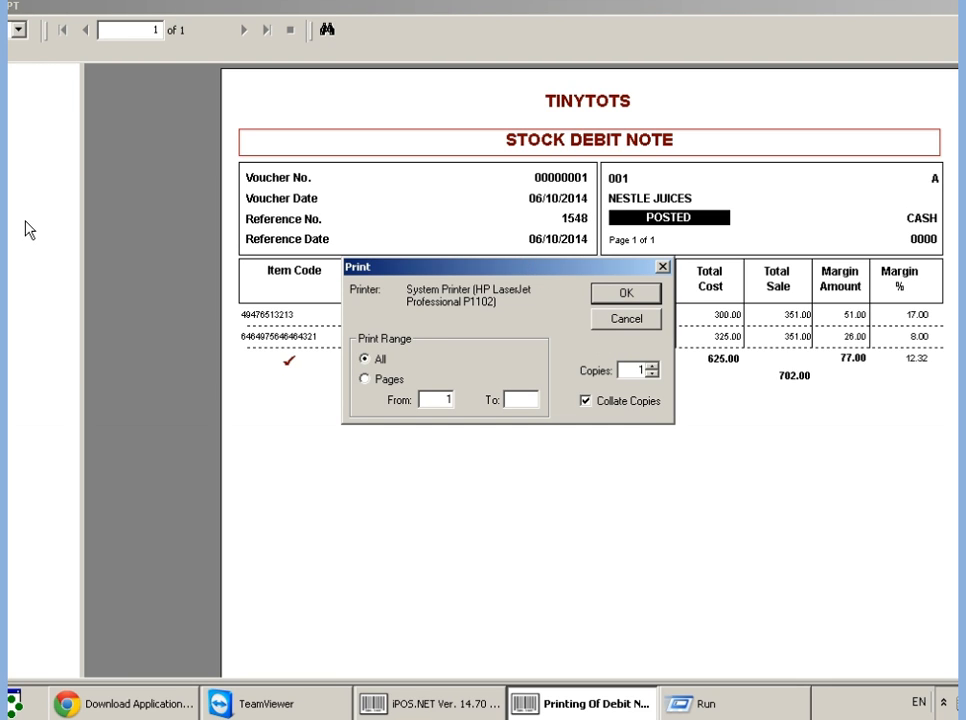
left_click(637, 324)
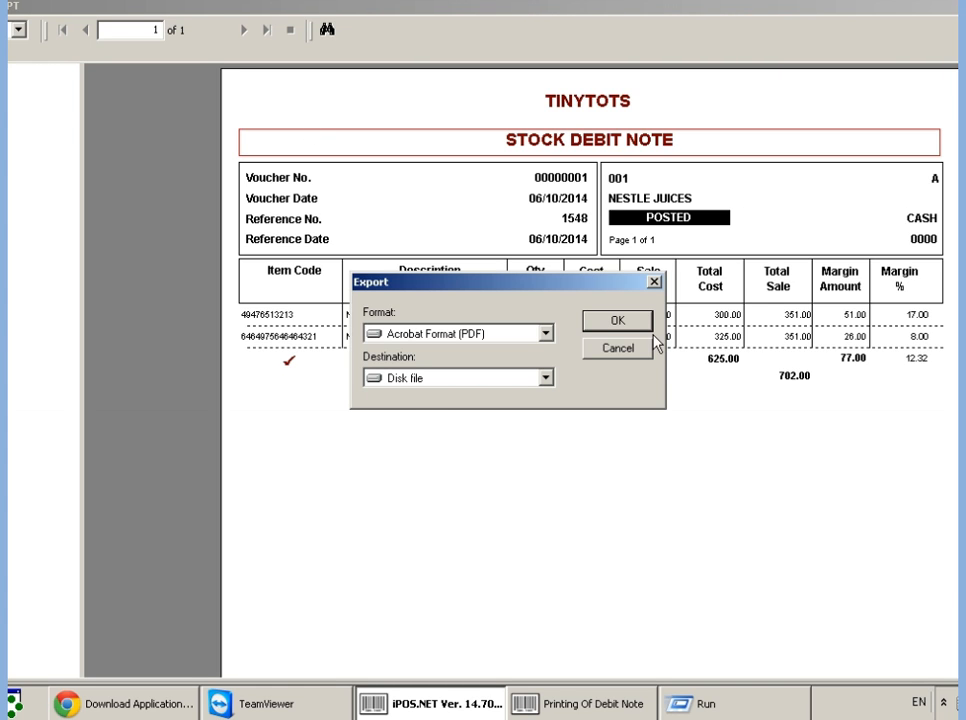
Try to export the debit note report to a disk file in Acrobat Format (PDF), and leave the report and debit printing.
left_click(545, 334)
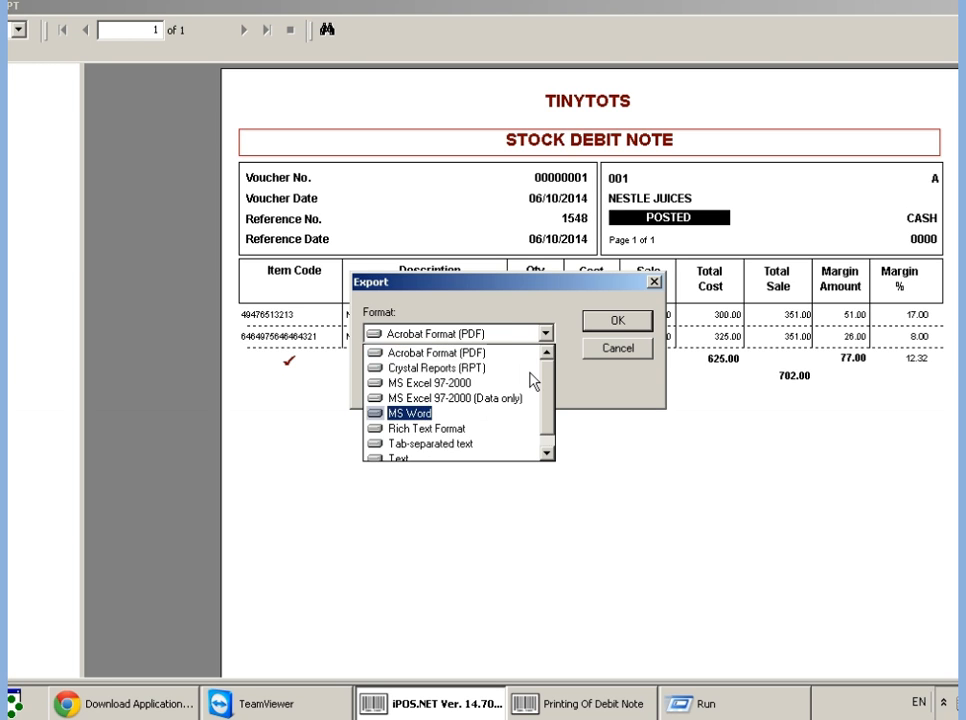
left_click(437, 353)
left_click(616, 321)
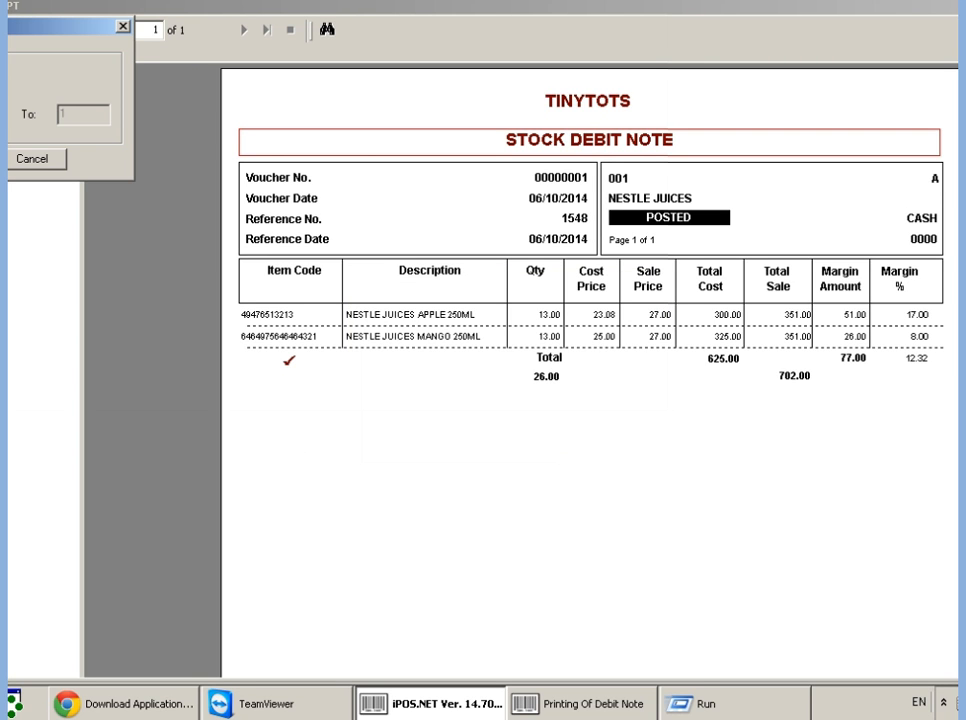
left_click(32, 158)
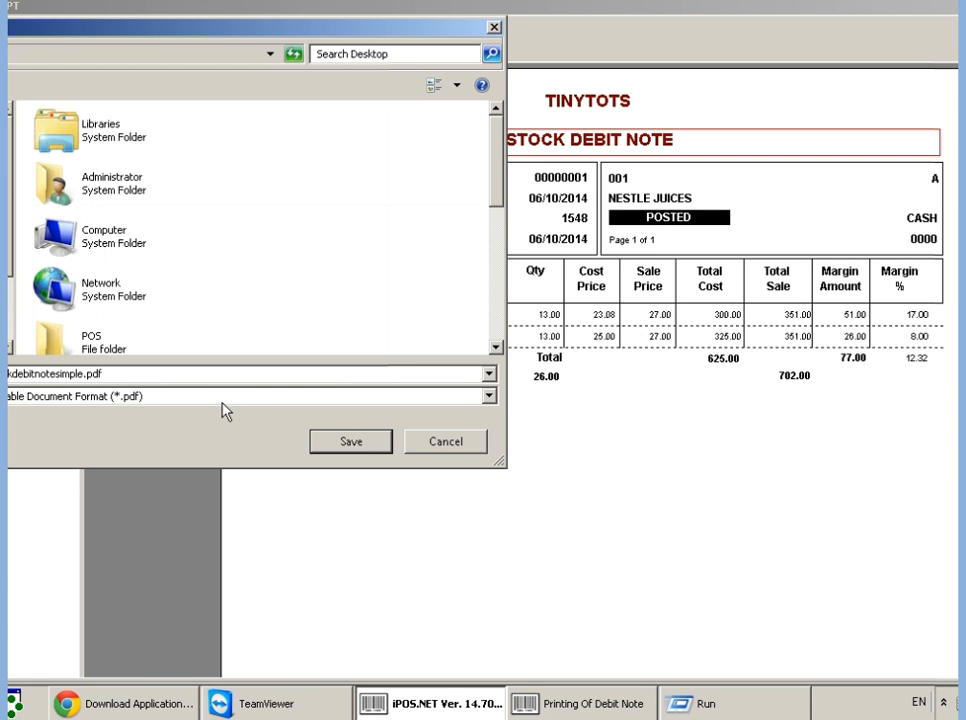
left_click(446, 442)
key("alt+F4")
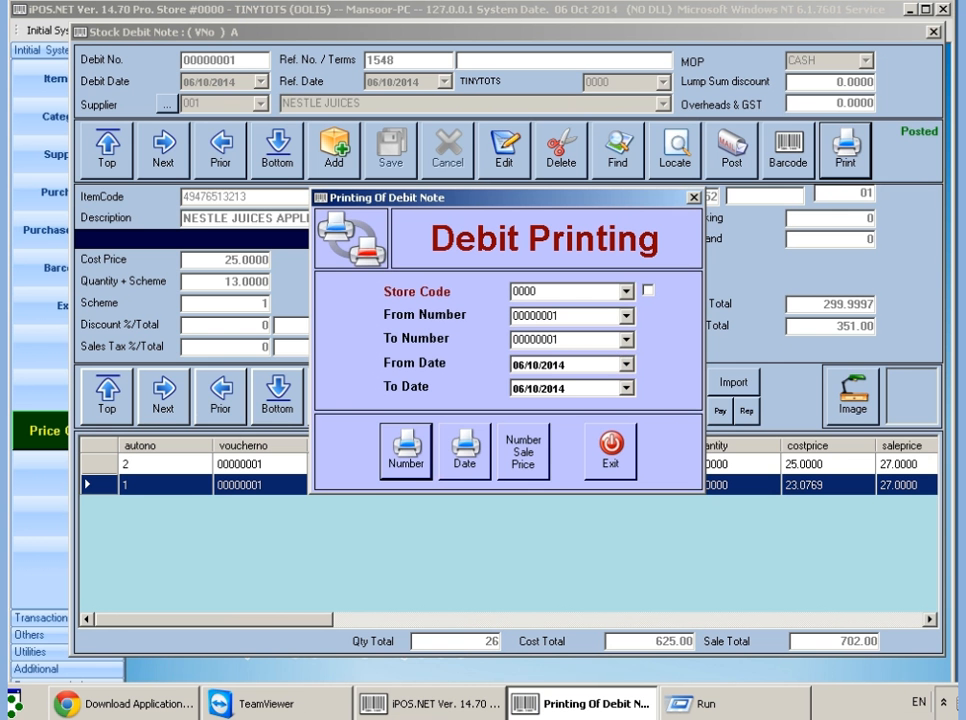
left_click(618, 446)
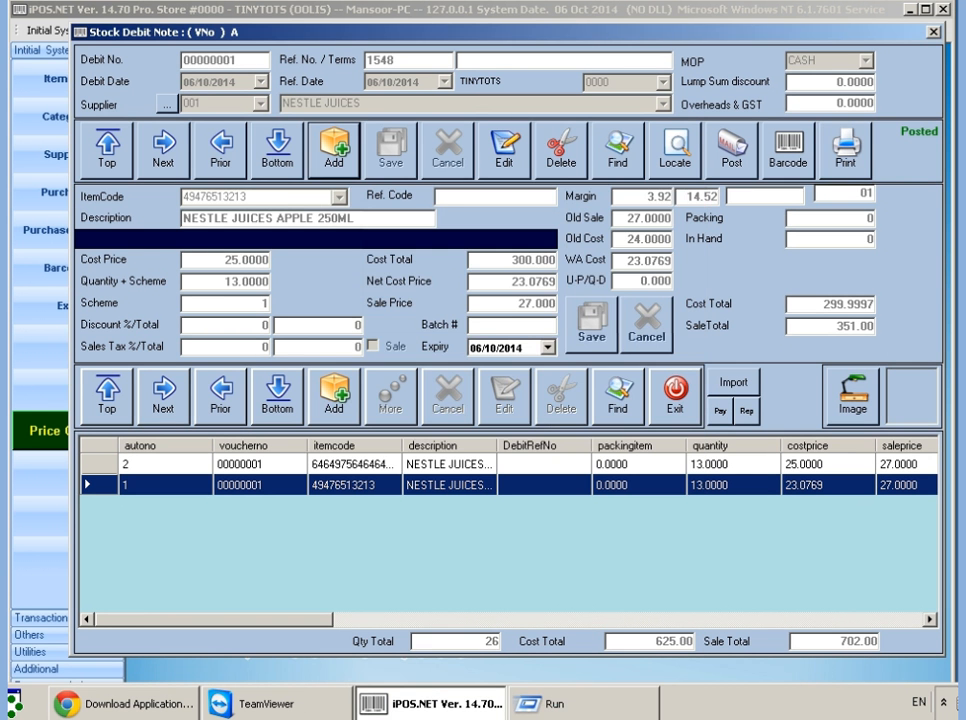
Close the stock debit note, reopen the purchase form, and start finding a debit note.
left_click(936, 35)
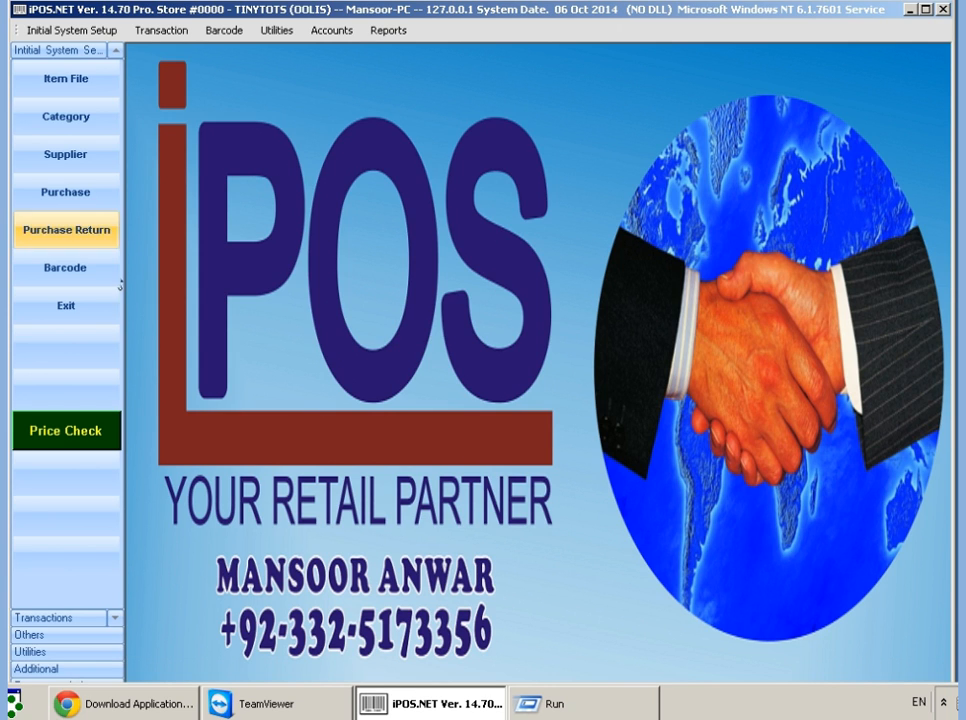
left_click(80, 200)
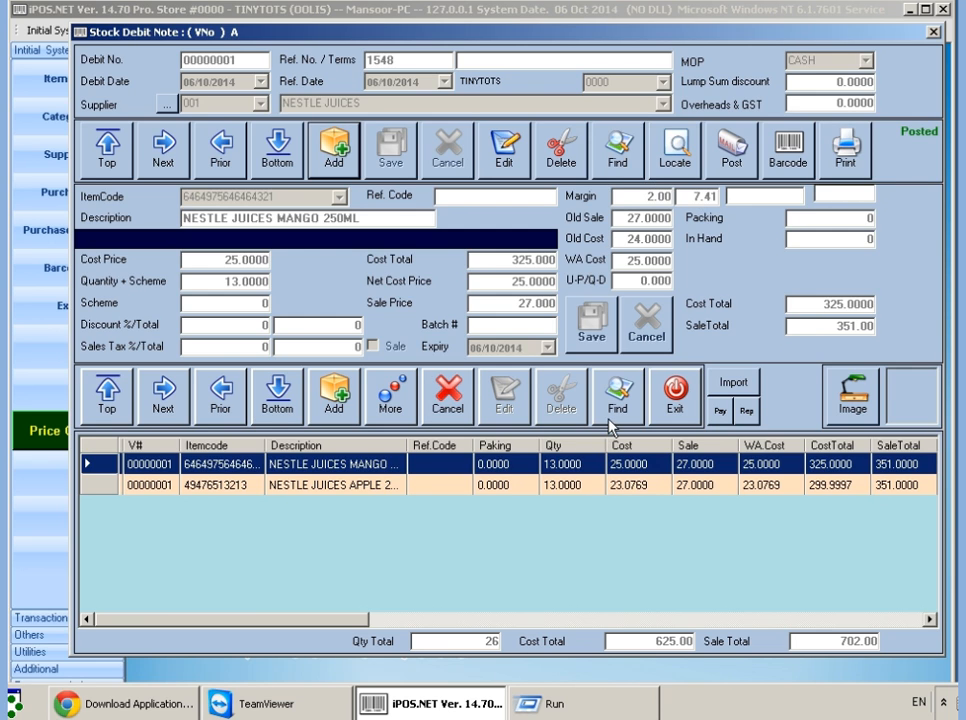
left_click(621, 163)
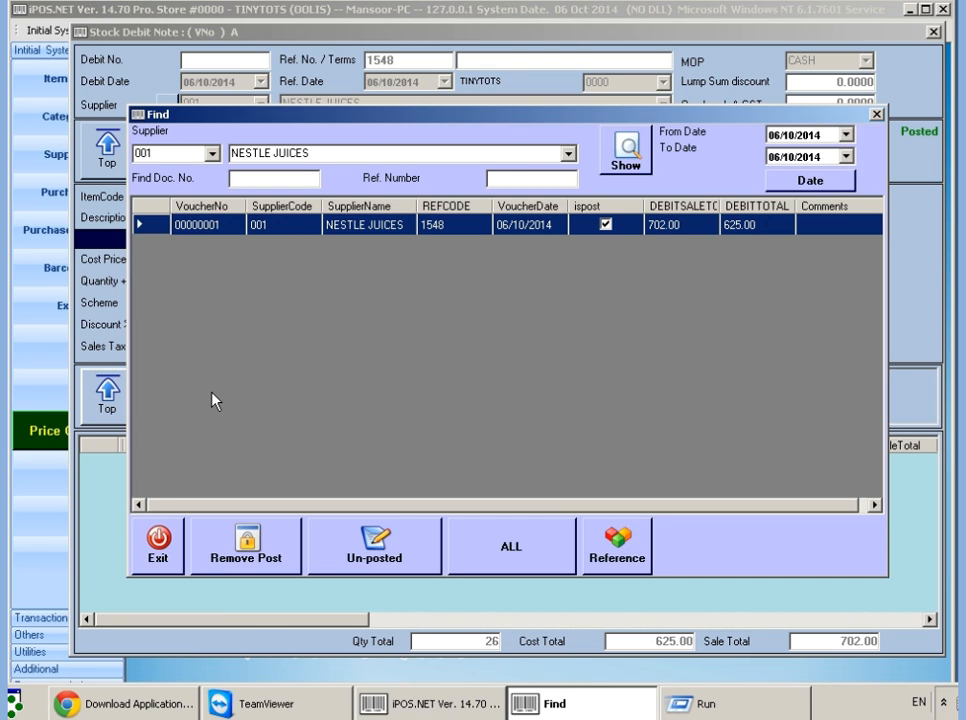
Search for debit notes of the supplier NESTLE JUICES.
double_click(198, 211)
left_click(617, 168)
left_click(336, 155)
type("N")
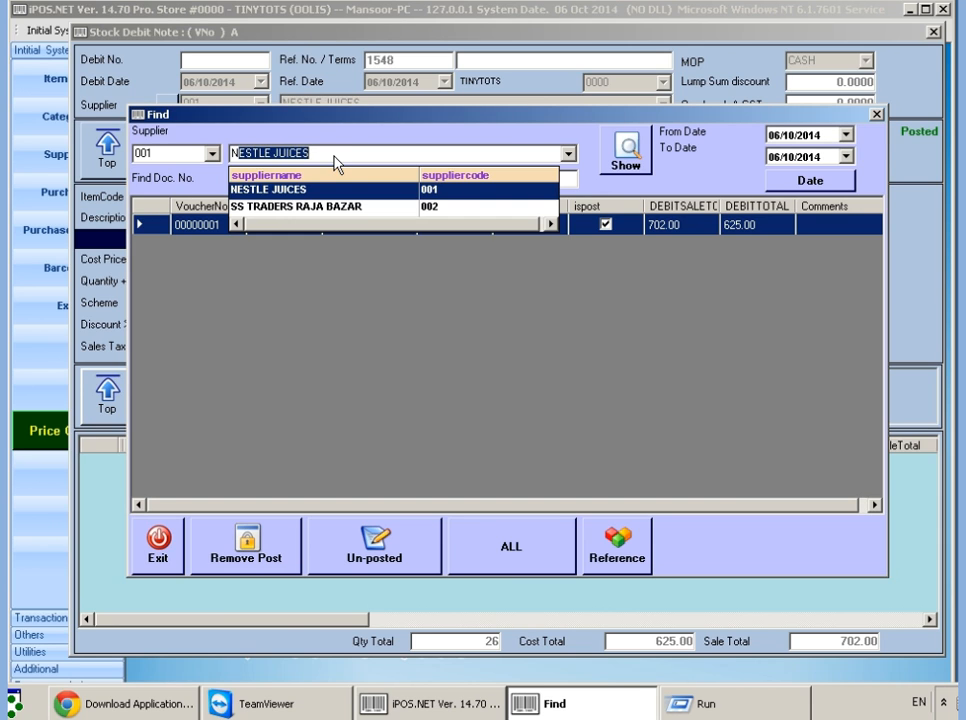
key("Return")
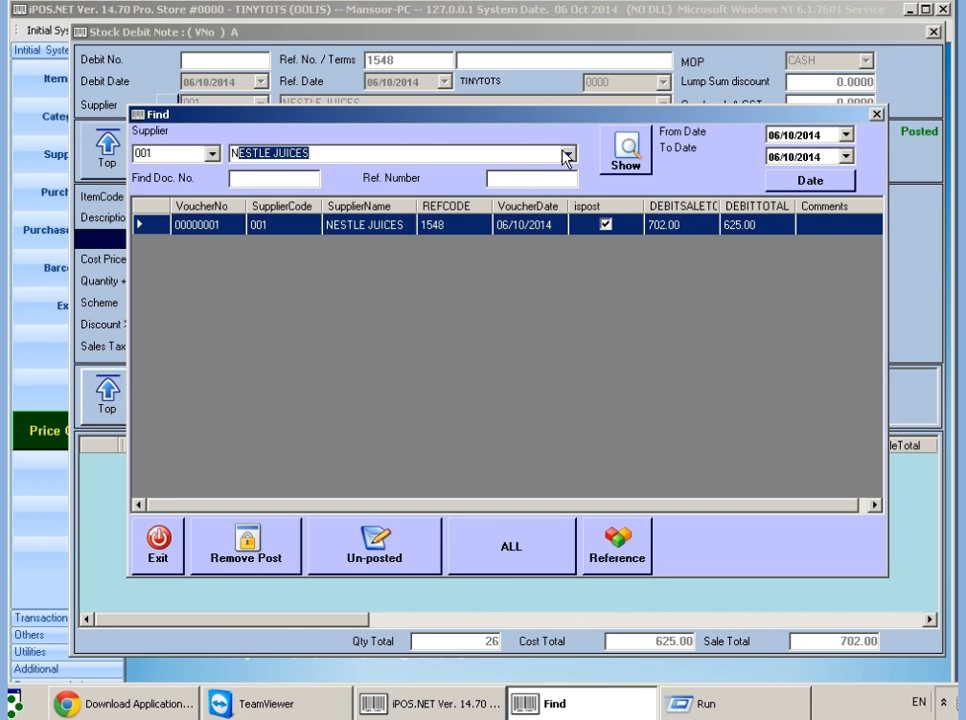
left_click(632, 160)
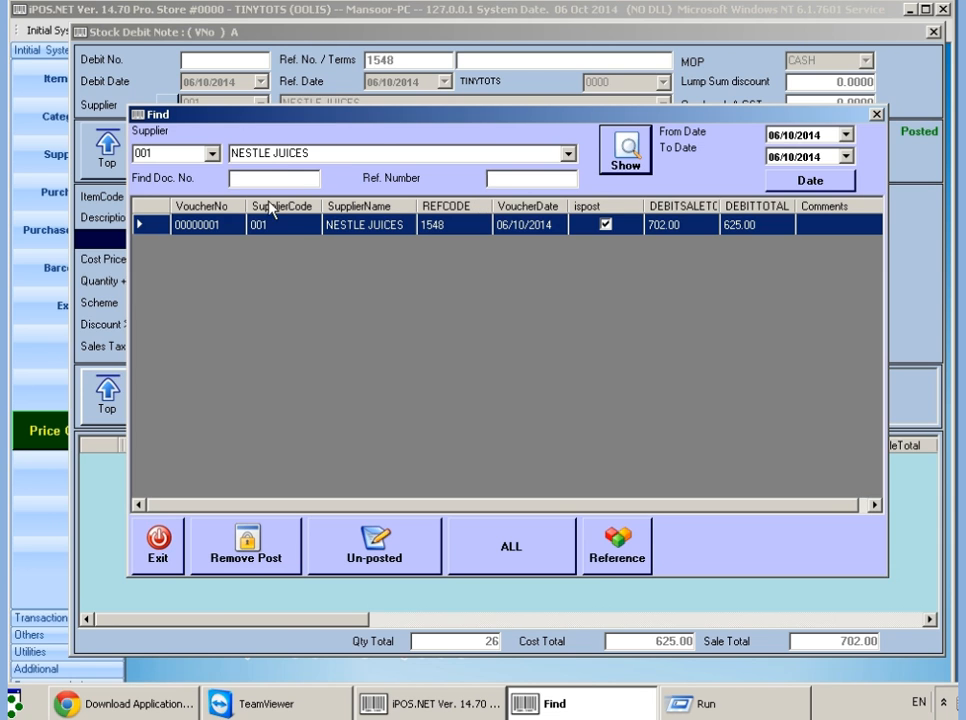
Try clearing the supplier code, and search for the debit note by document number 00000001.
left_click(200, 150)
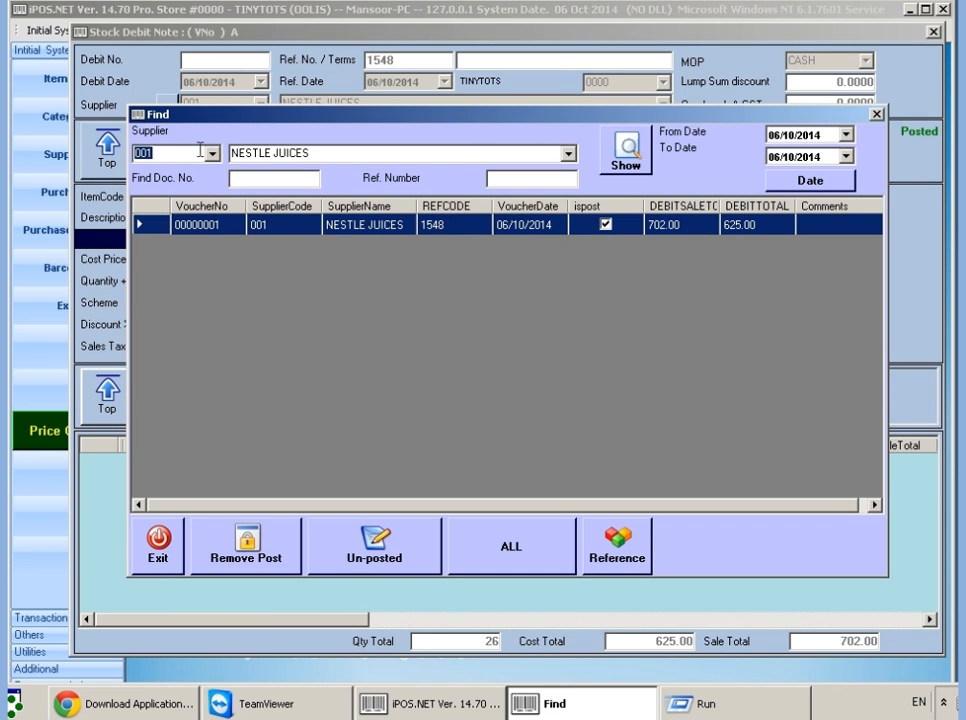
key("BackSpace")
left_click(264, 177)
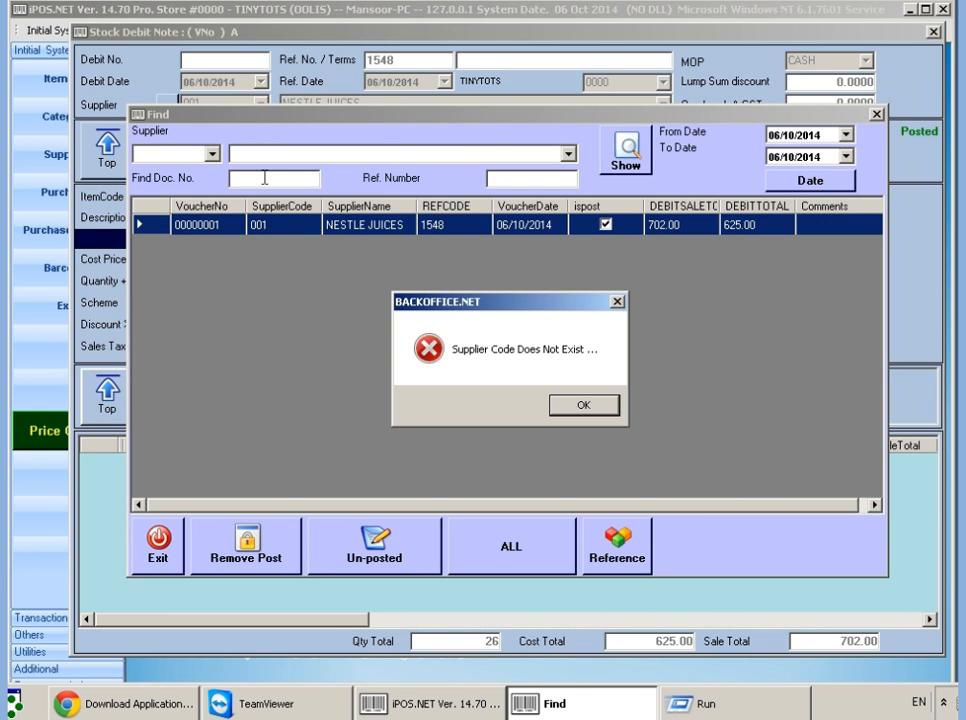
left_click(588, 405)
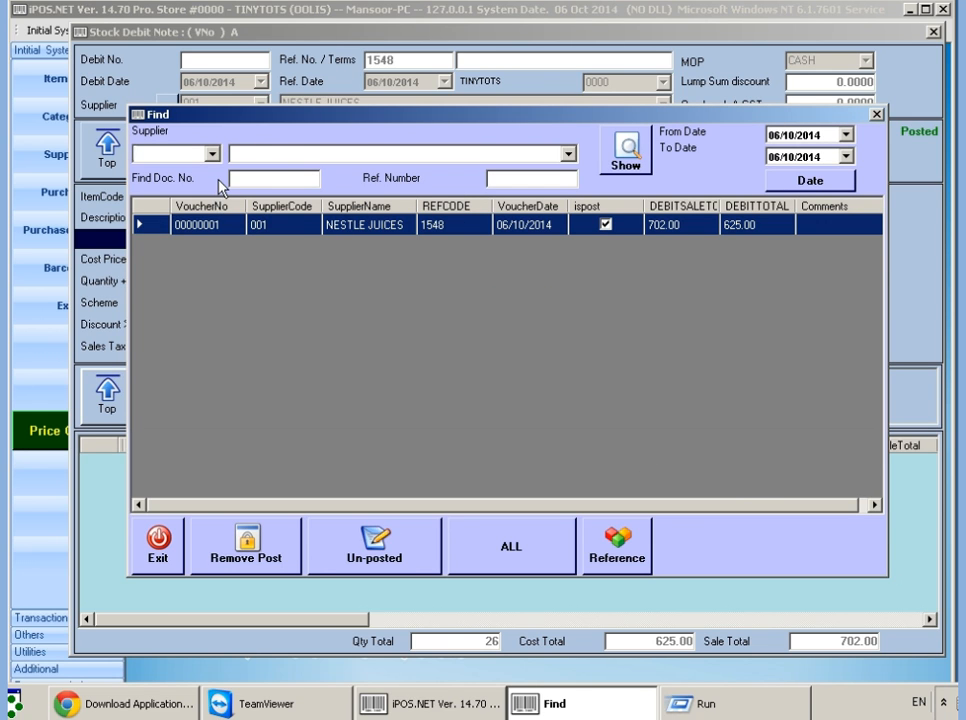
left_click(274, 182)
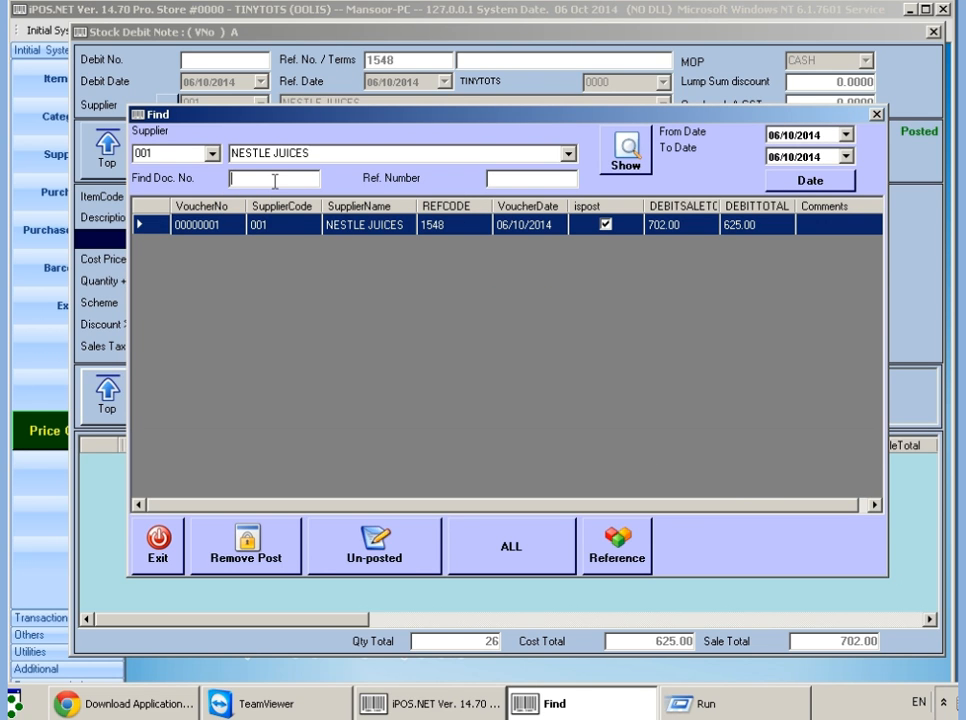
type("000001")
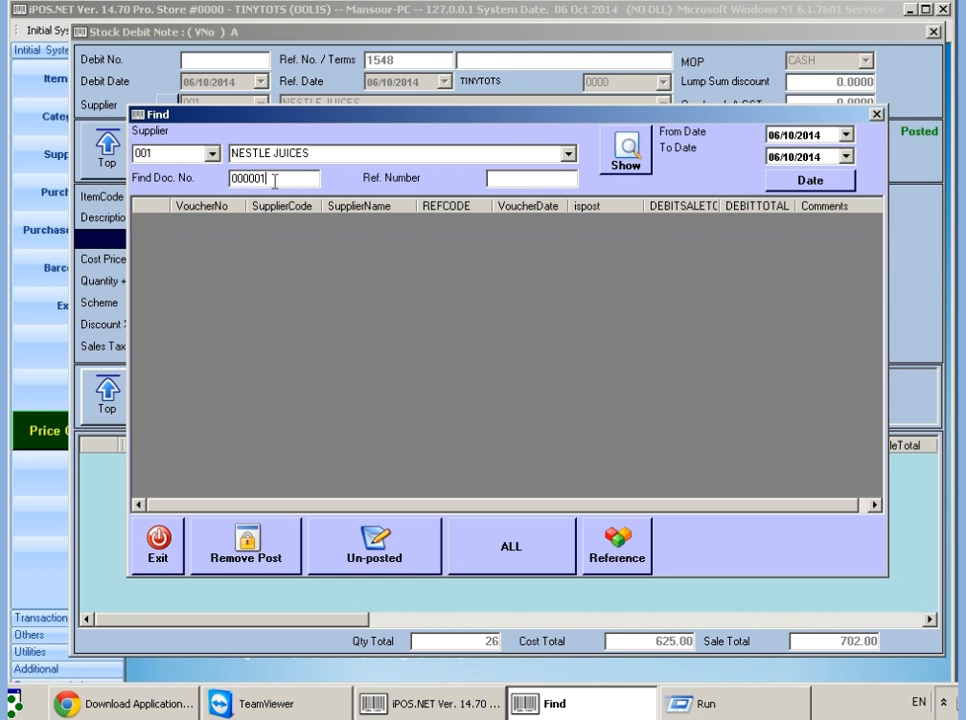
key("Left")
type("0")
key("Return")
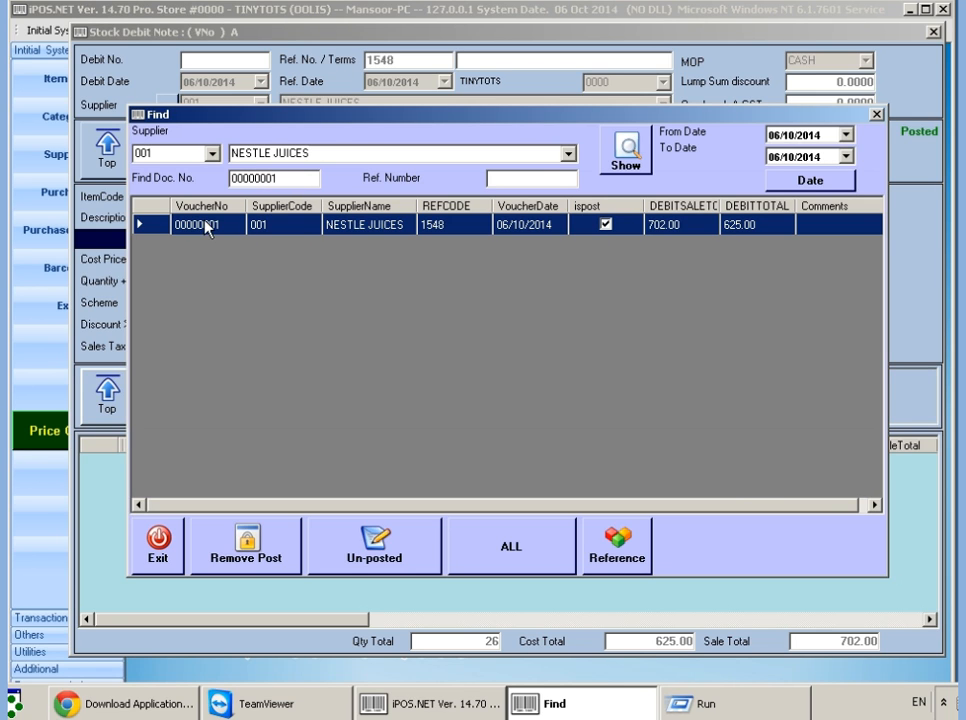
Enter reference number 1548 as the search criterion and clear the document number.
left_click_drag(303, 176, 124, 162)
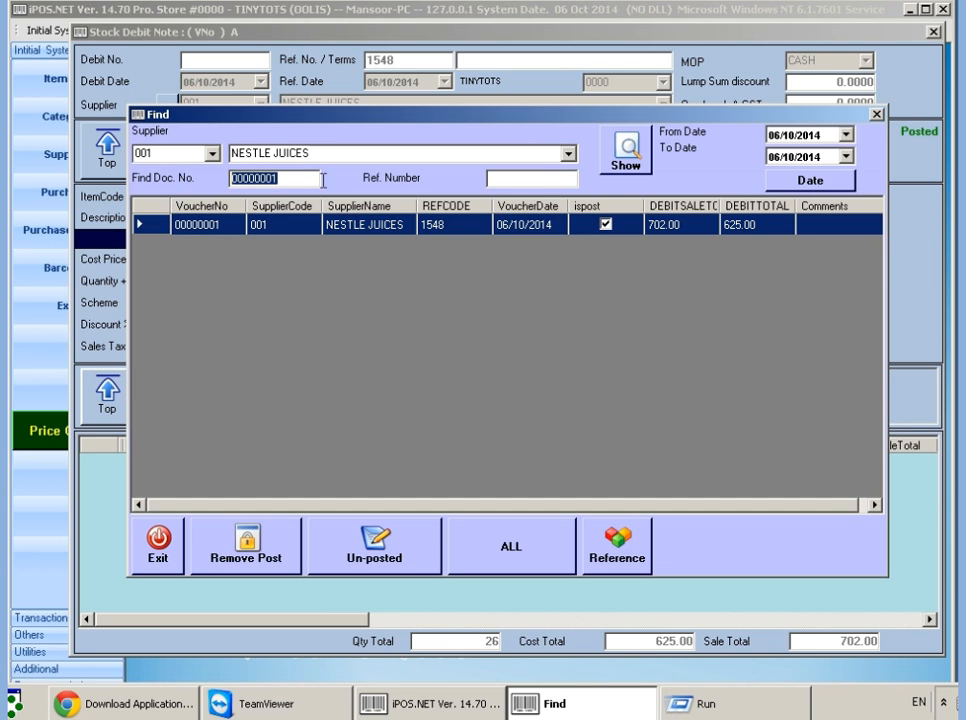
left_click(544, 178)
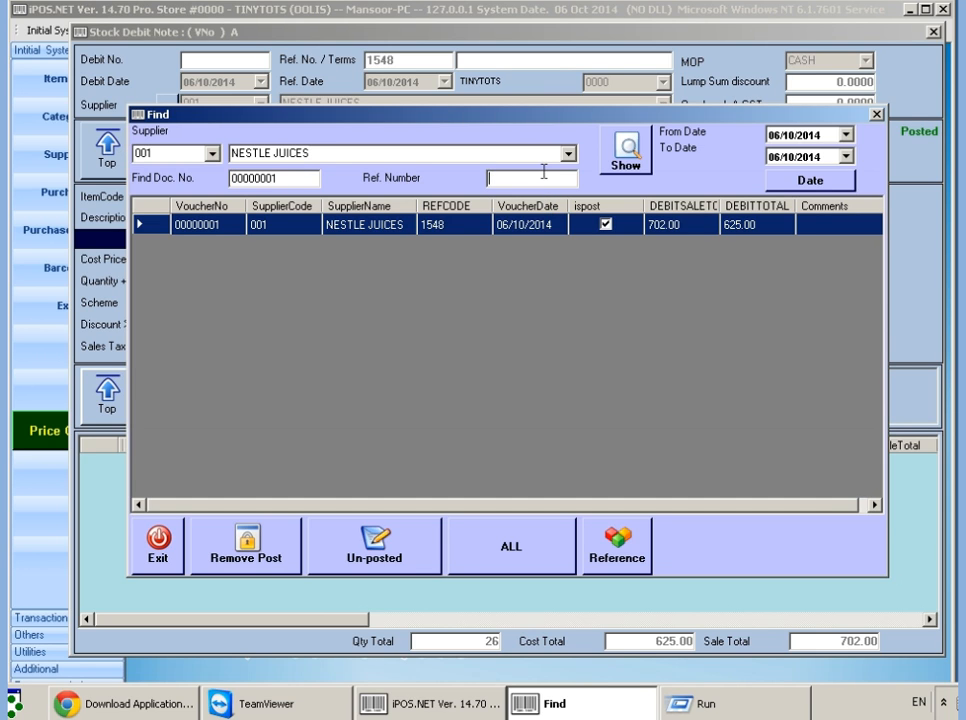
type("1548")
left_click_drag(298, 178, 76, 163)
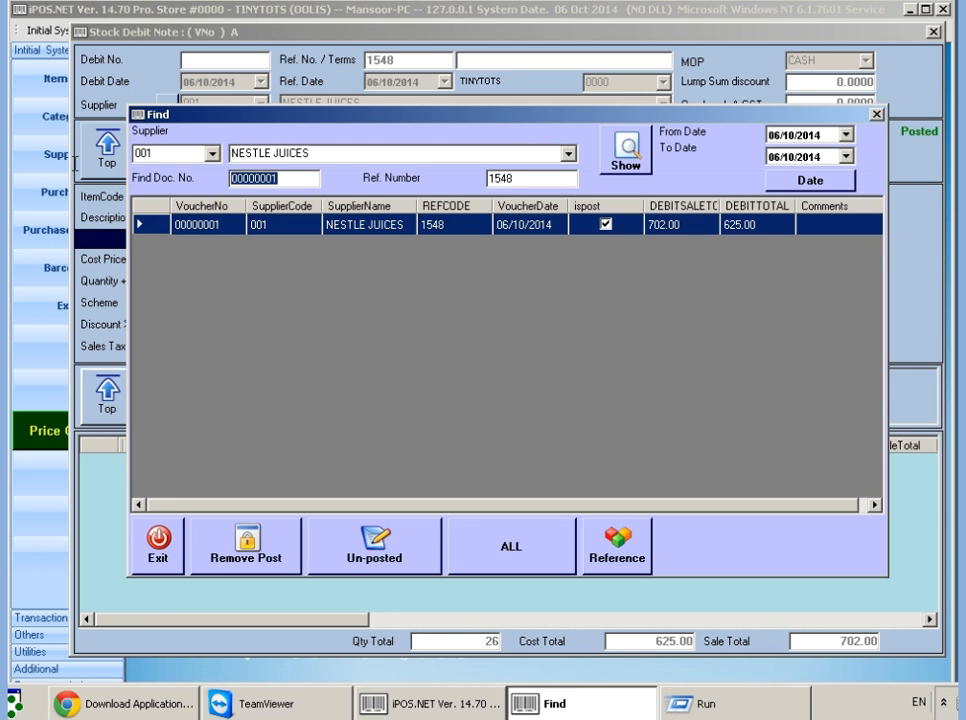
key("BackSpace")
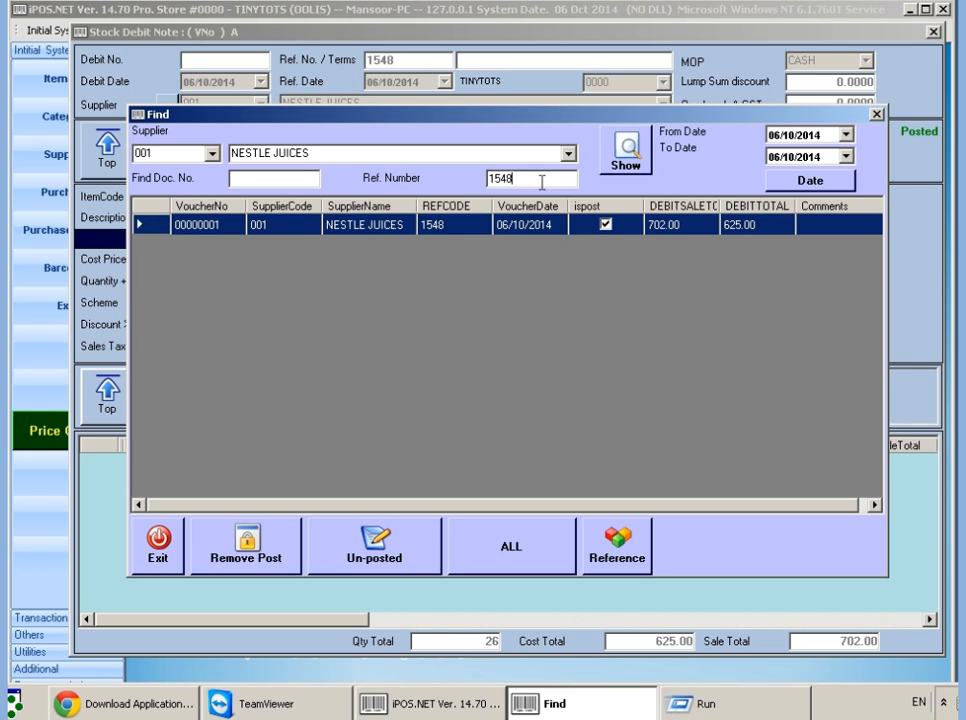
Search for debit notes dated from 01/10/2014 to 06/10/2014.
left_click(777, 134)
type("01")
left_click(840, 186)
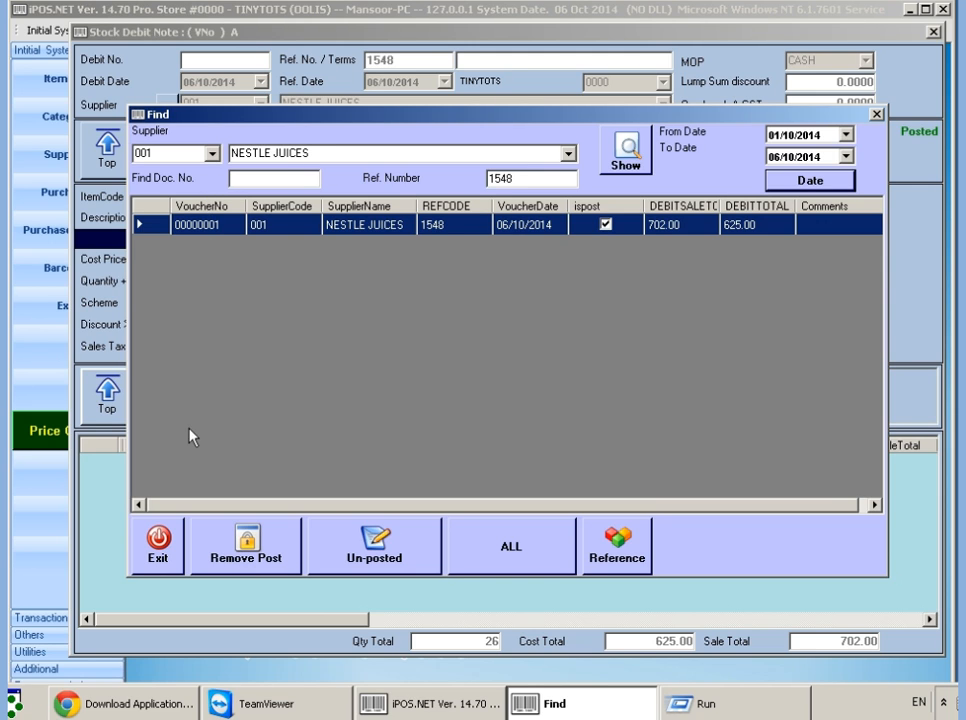
Remove the posting of the NESTLE JUICES debit note by entering the remove-posting password, and return to the debit note.
left_click(195, 226)
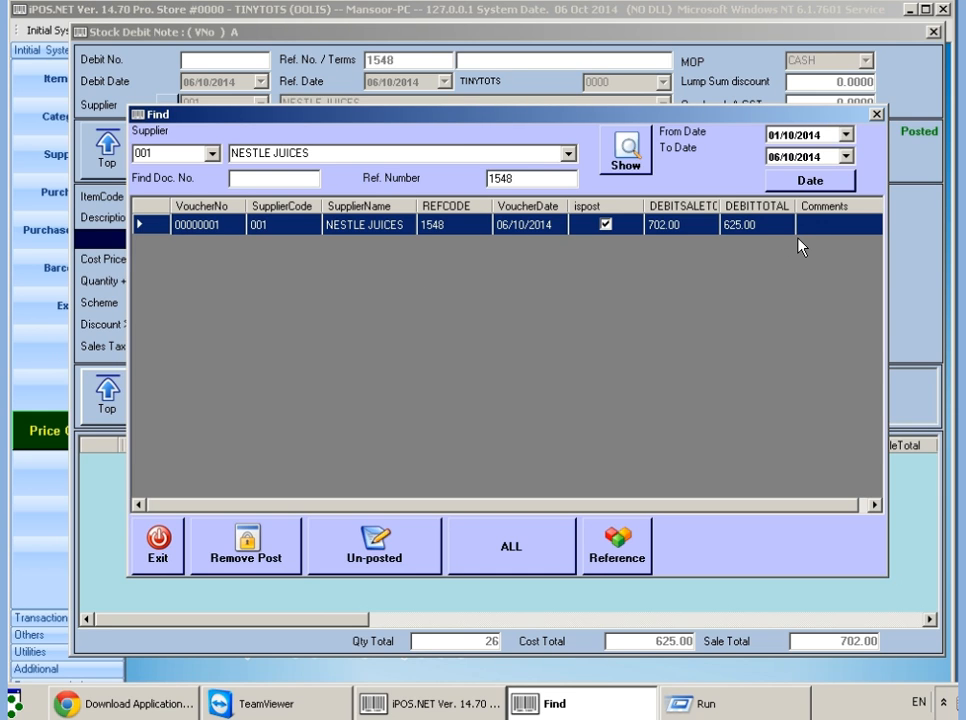
left_click(252, 556)
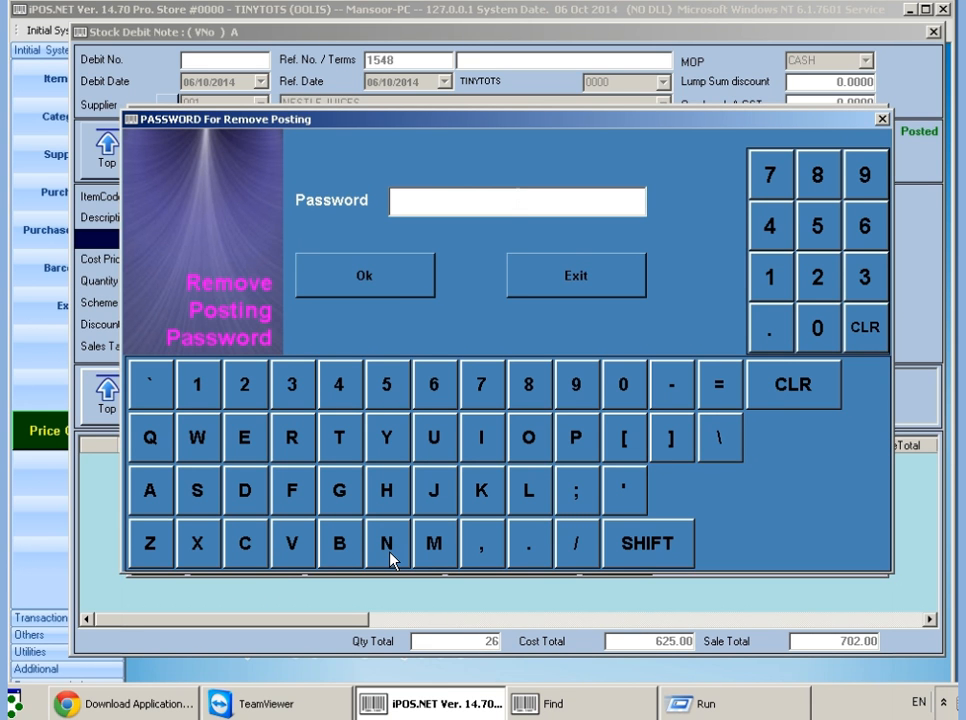
type("**")
key("BackSpace")
key("BackSpace")
type("*******")
left_click(415, 287)
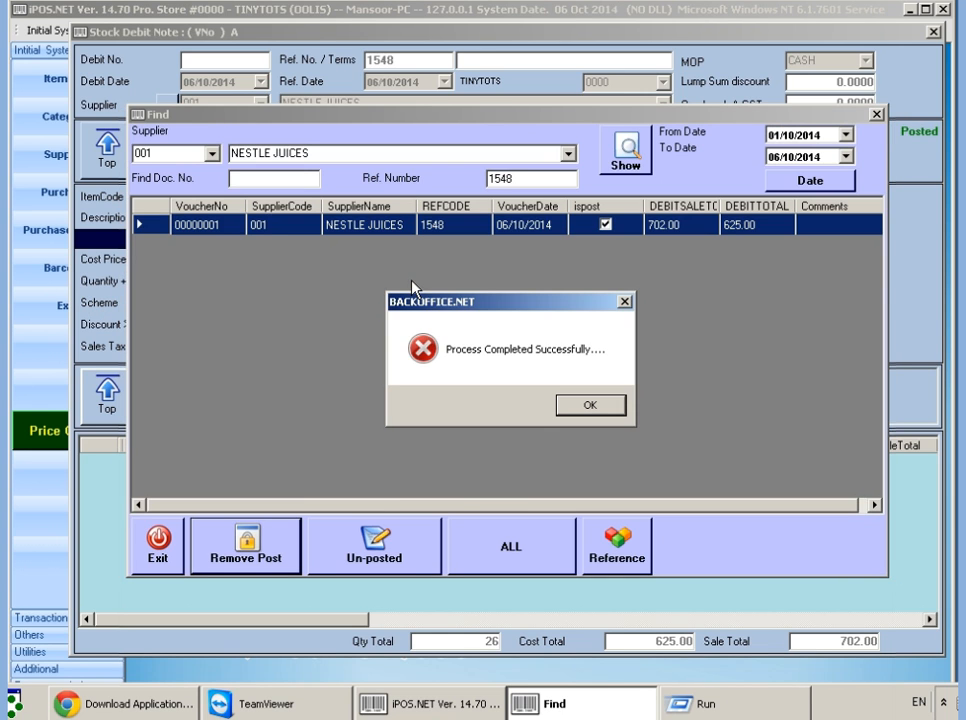
left_click(615, 410)
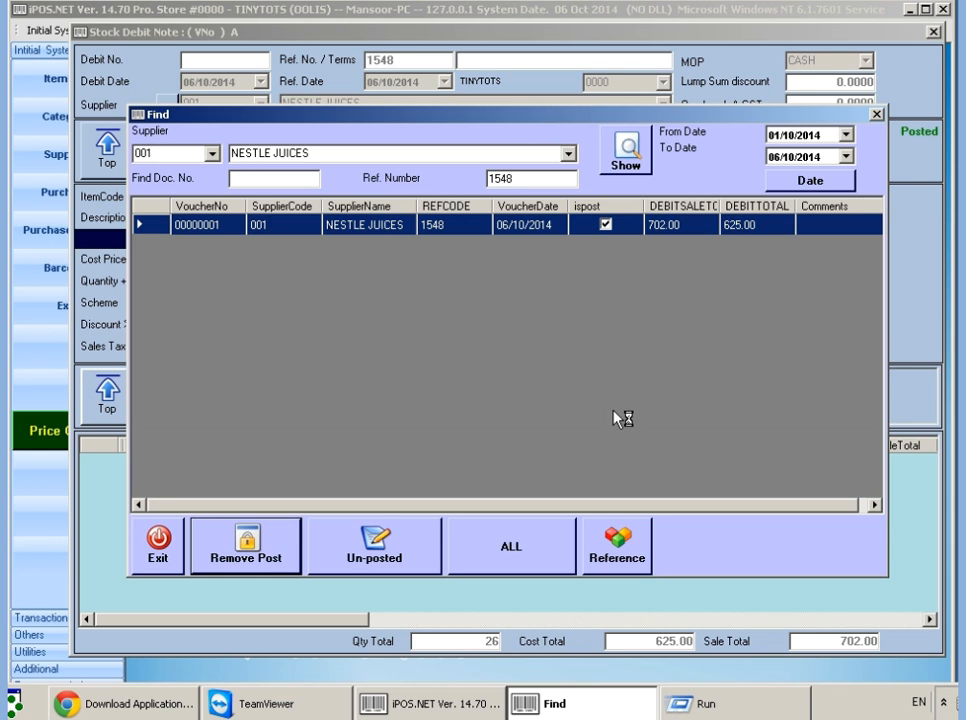
left_click(156, 558)
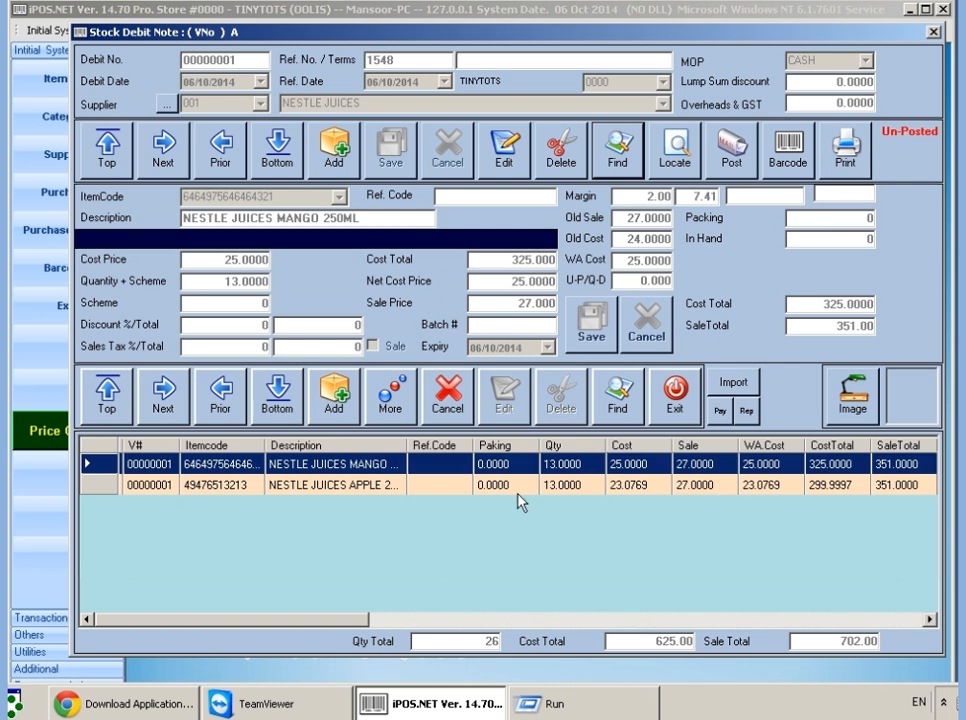
Change the quantity of the NESTLE JUICES APPLE 250ML line to 15 and save the line.
left_click(492, 485)
left_click(503, 466)
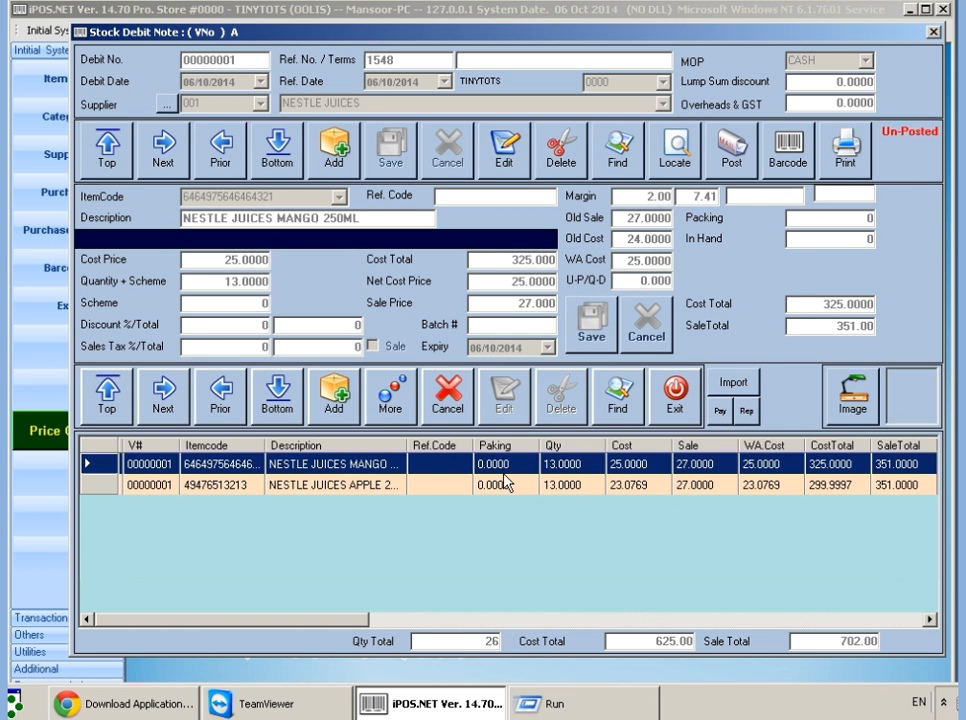
left_click(494, 485)
left_click(500, 467)
left_click(499, 485)
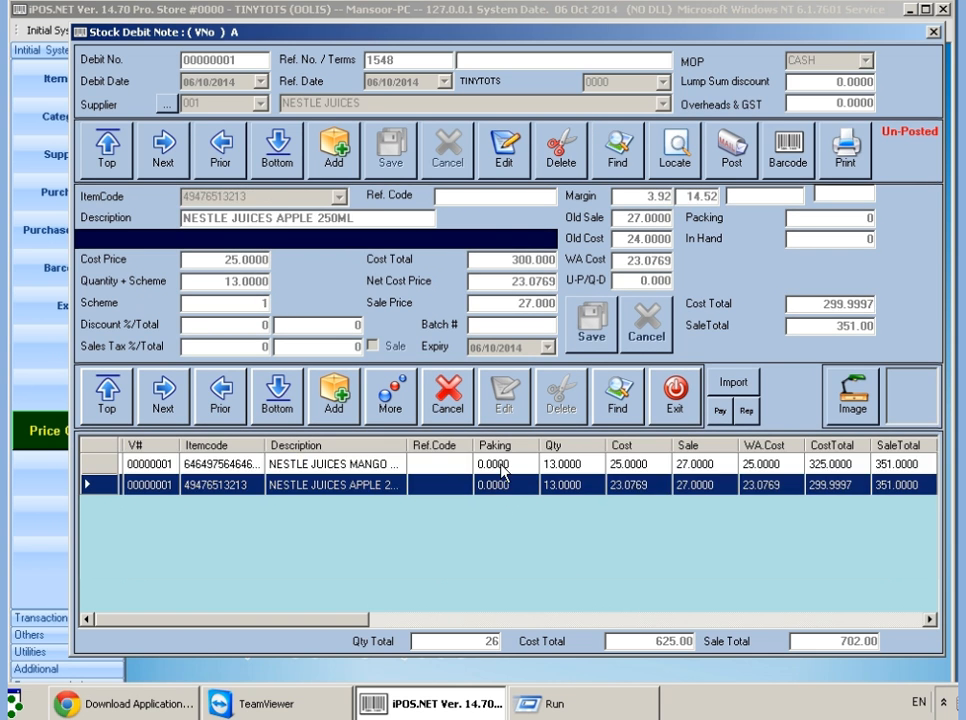
left_click(501, 466)
left_click(499, 487)
double_click(499, 489)
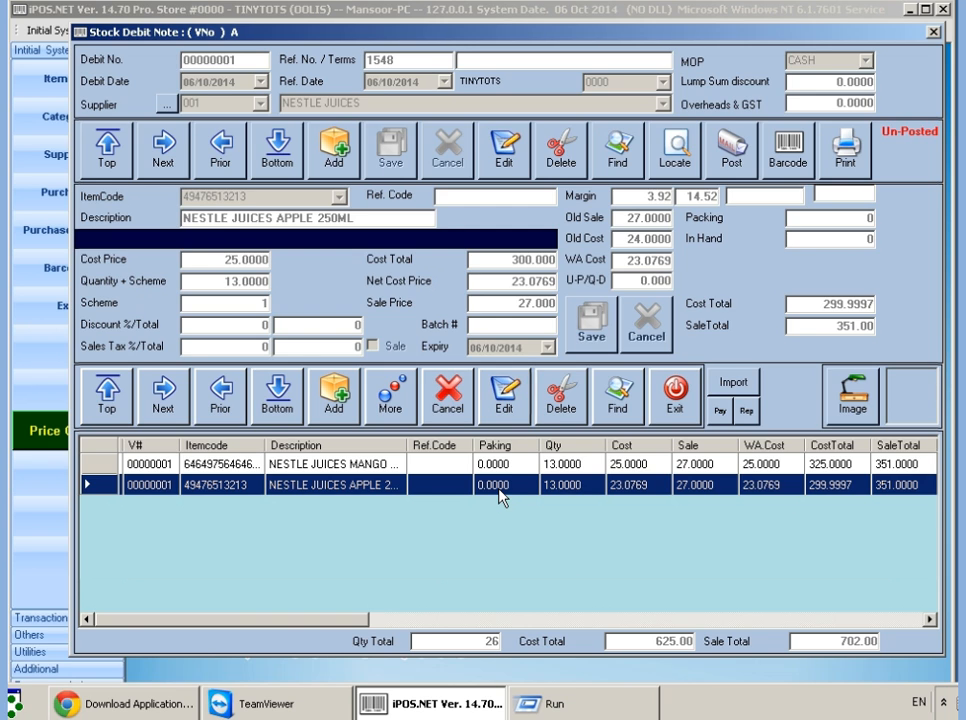
left_click(506, 403)
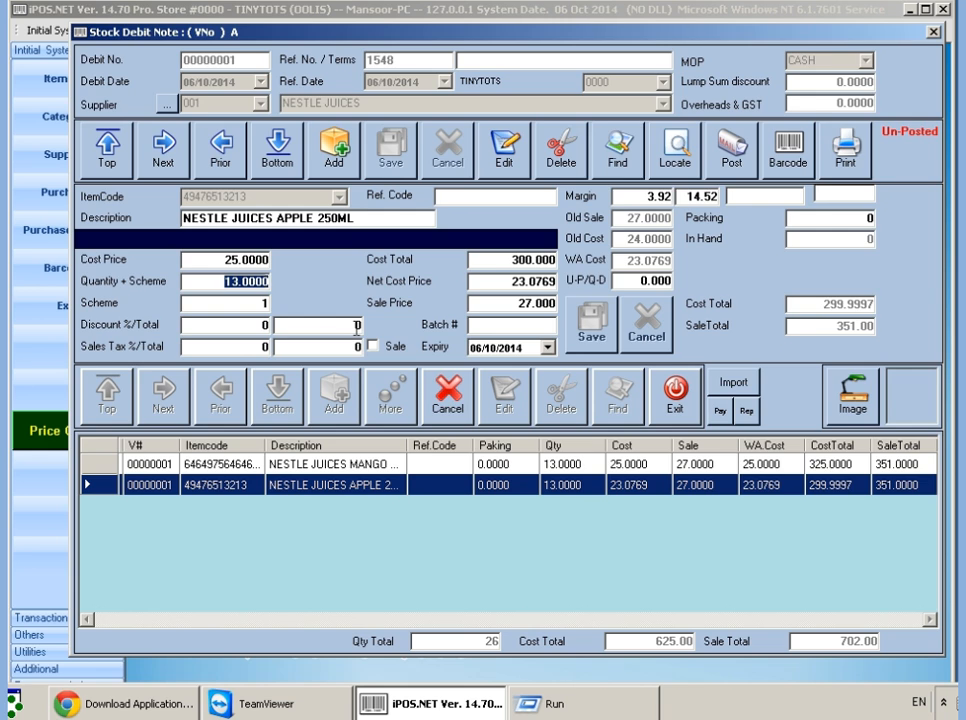
type("15")
key("Return")
key("Return")
key("Return")
key("Return")
key("Return")
key("Return")
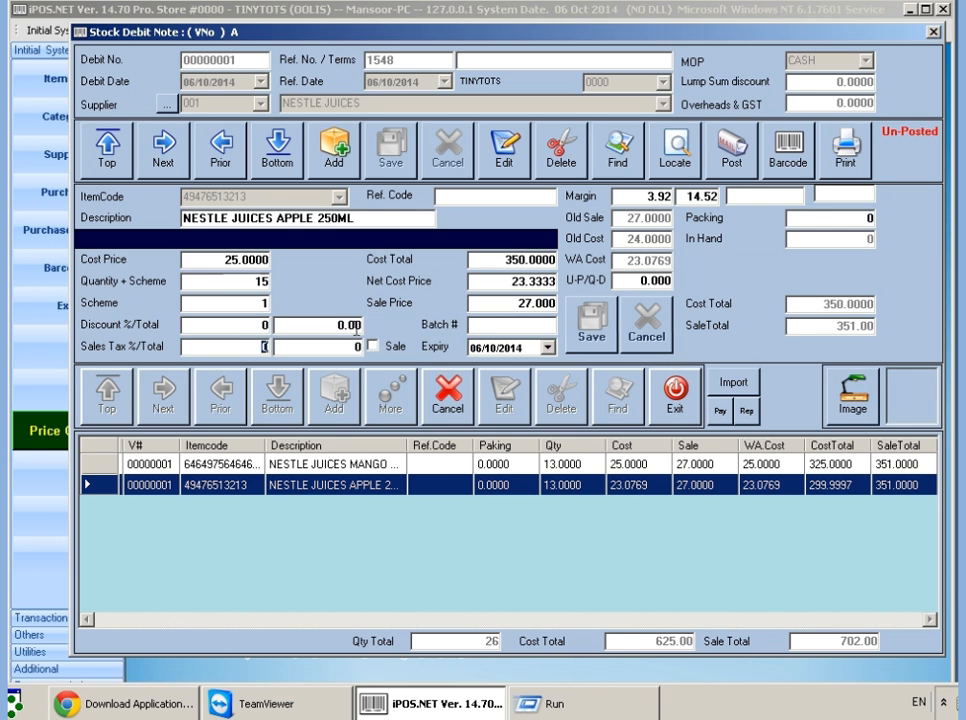
key("Return")
key("Return")
key("Return")
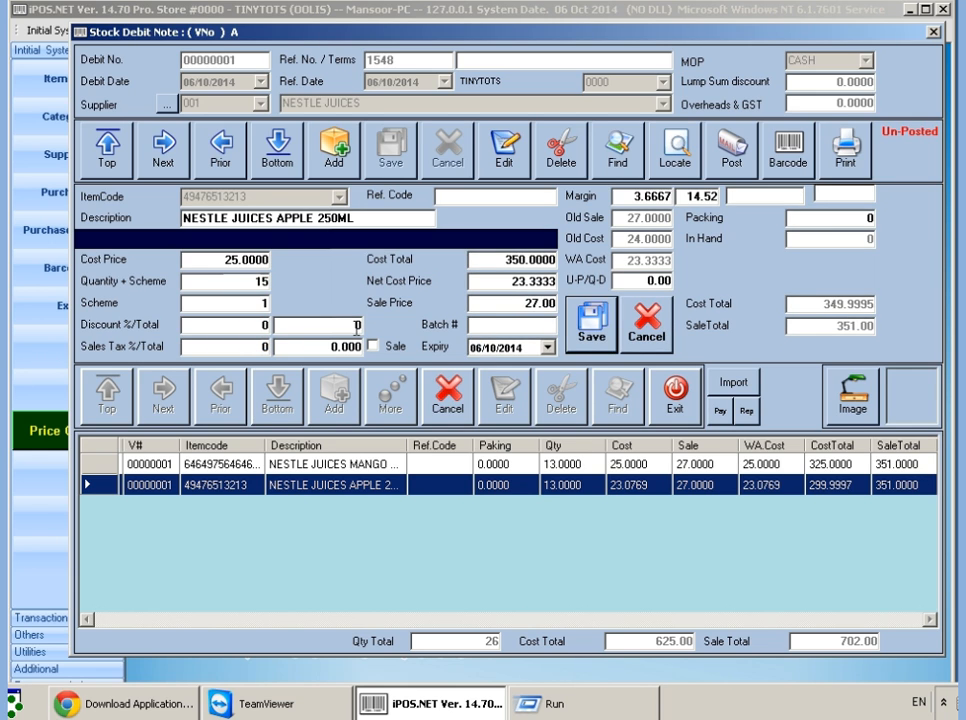
key("Return")
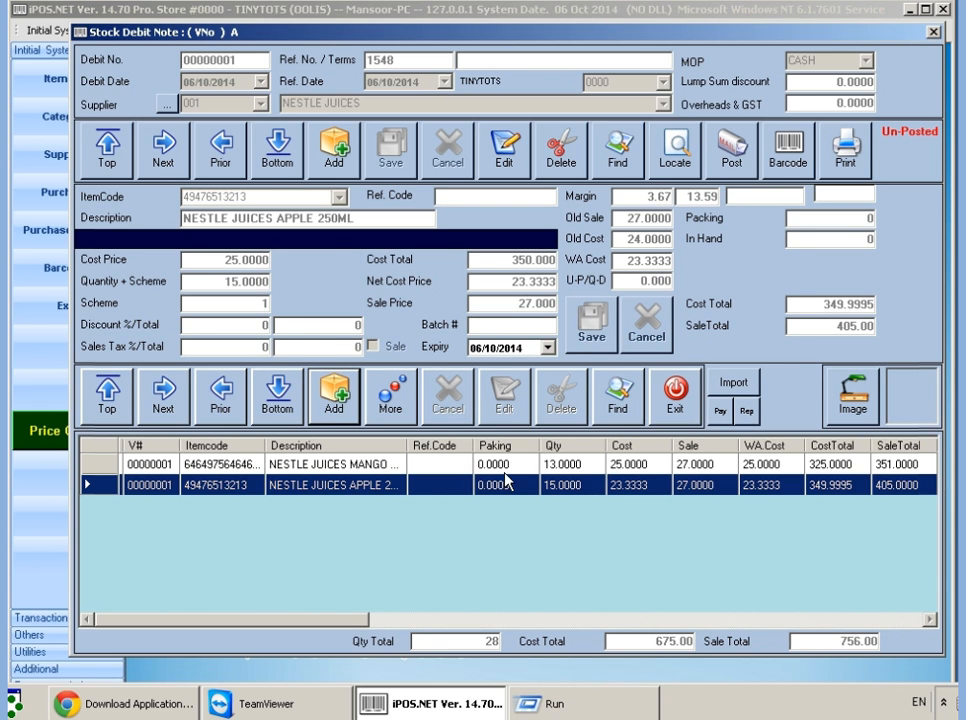
left_click(347, 466)
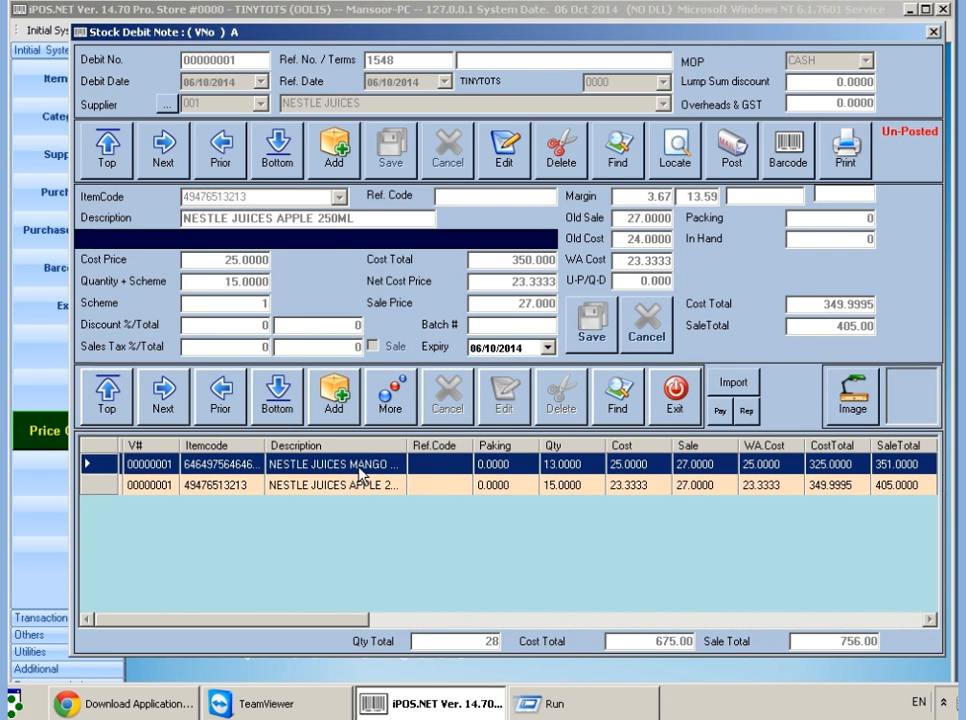
left_click(368, 476)
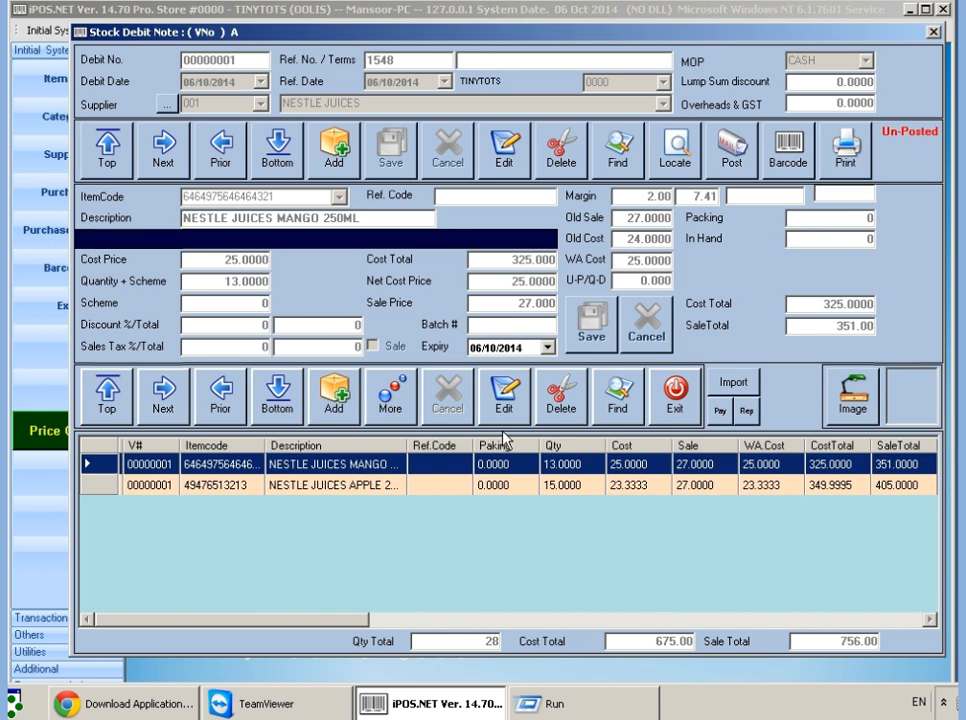
left_click(564, 405)
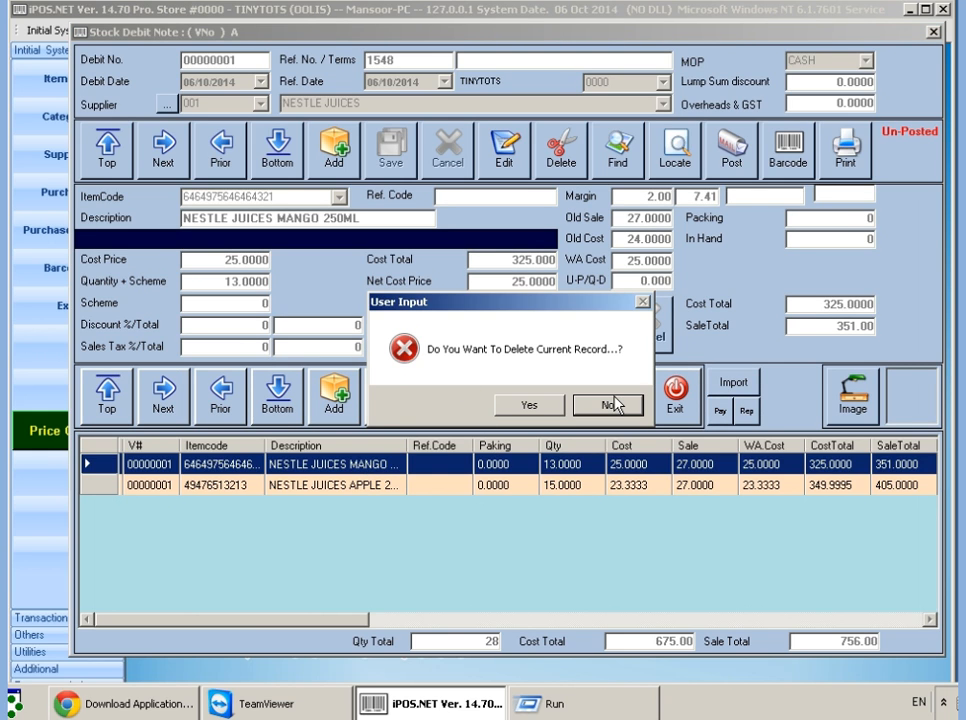
left_click(610, 404)
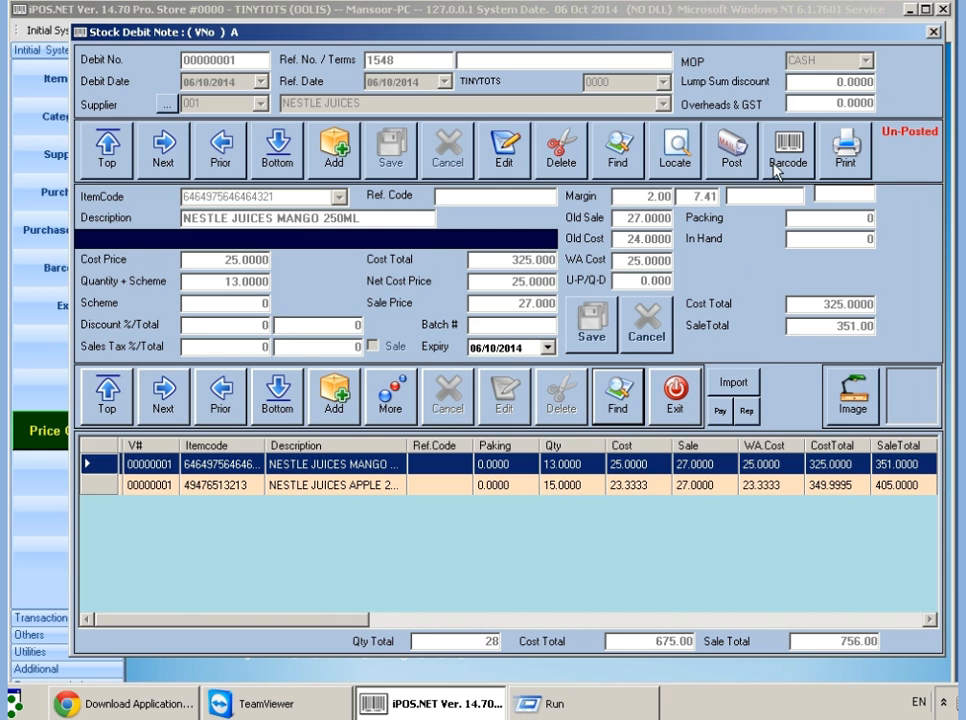
Post the edited NESTLE JUICES debit note and confirm the posting.
left_click(732, 158)
left_click(518, 405)
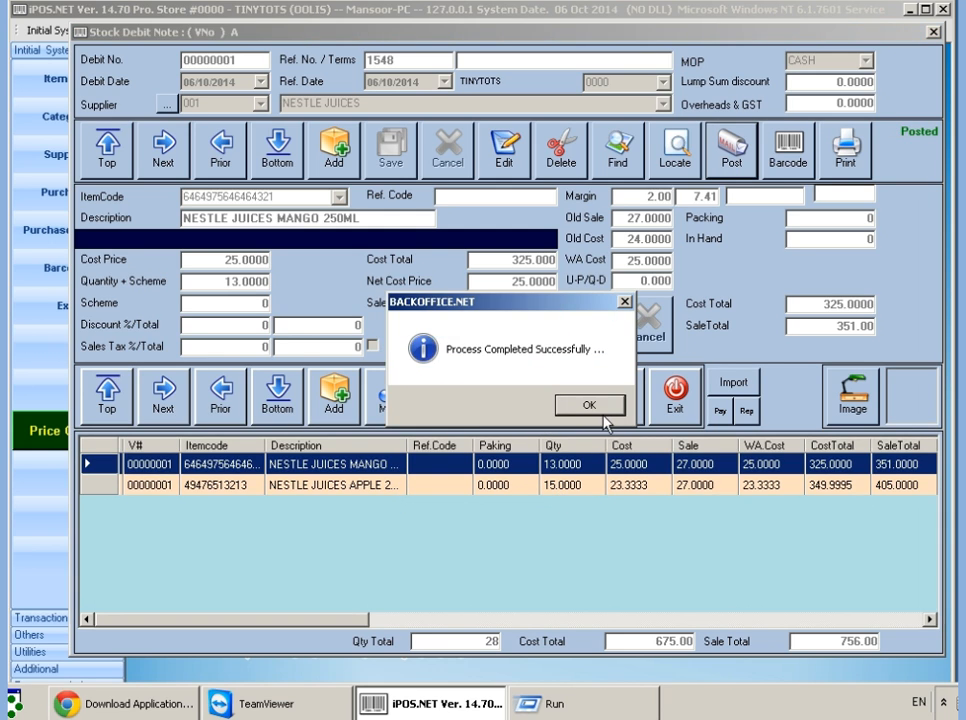
left_click(590, 406)
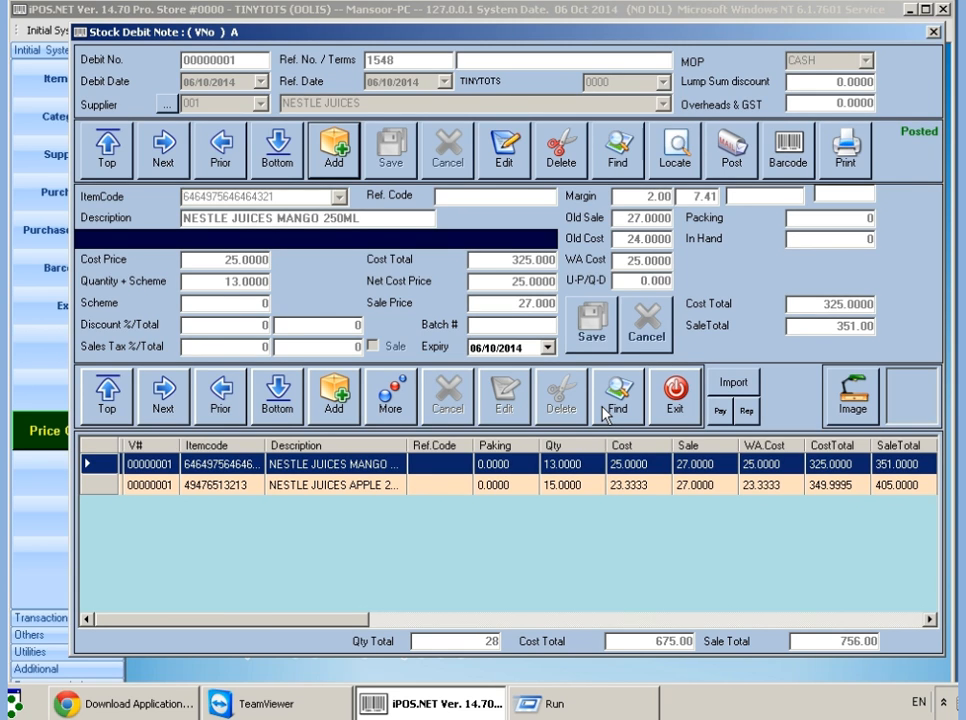
left_click(719, 421)
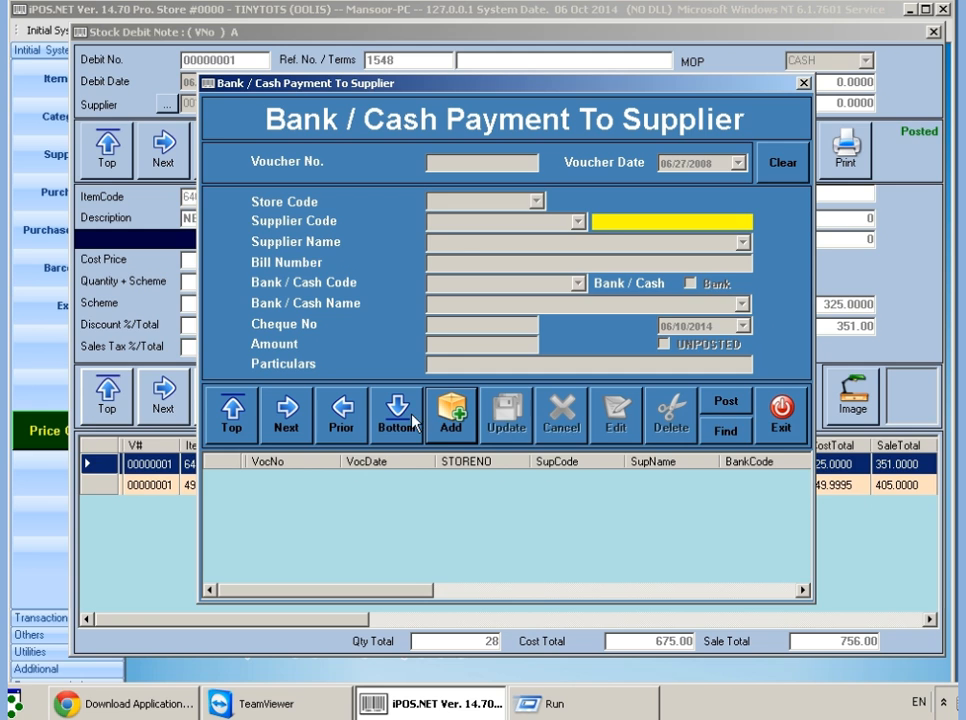
left_click(449, 418)
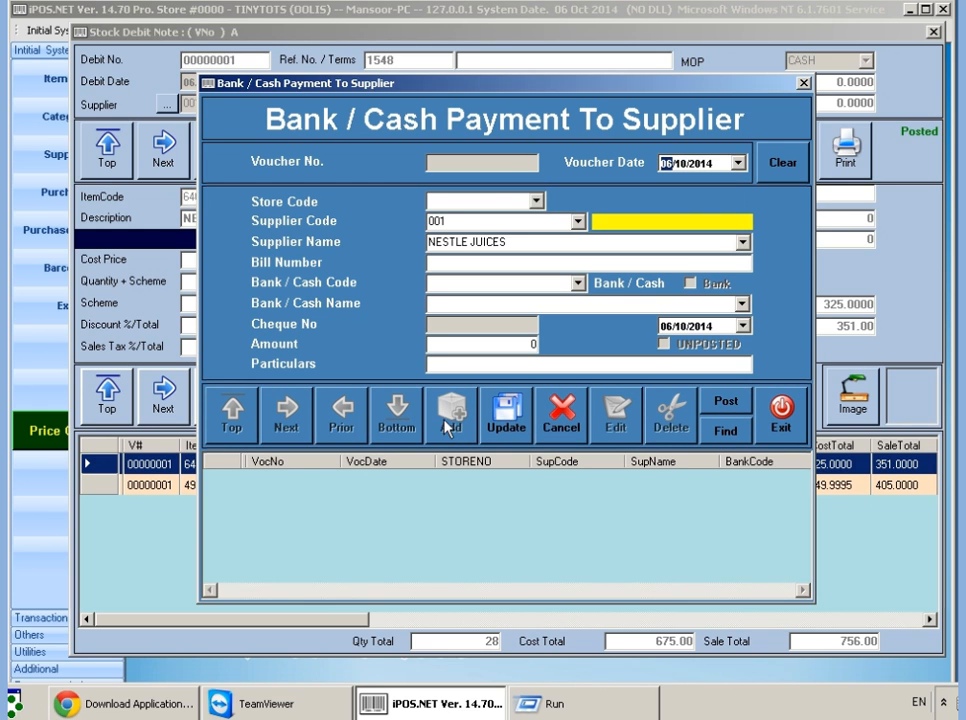
left_click(537, 201)
left_click(442, 230)
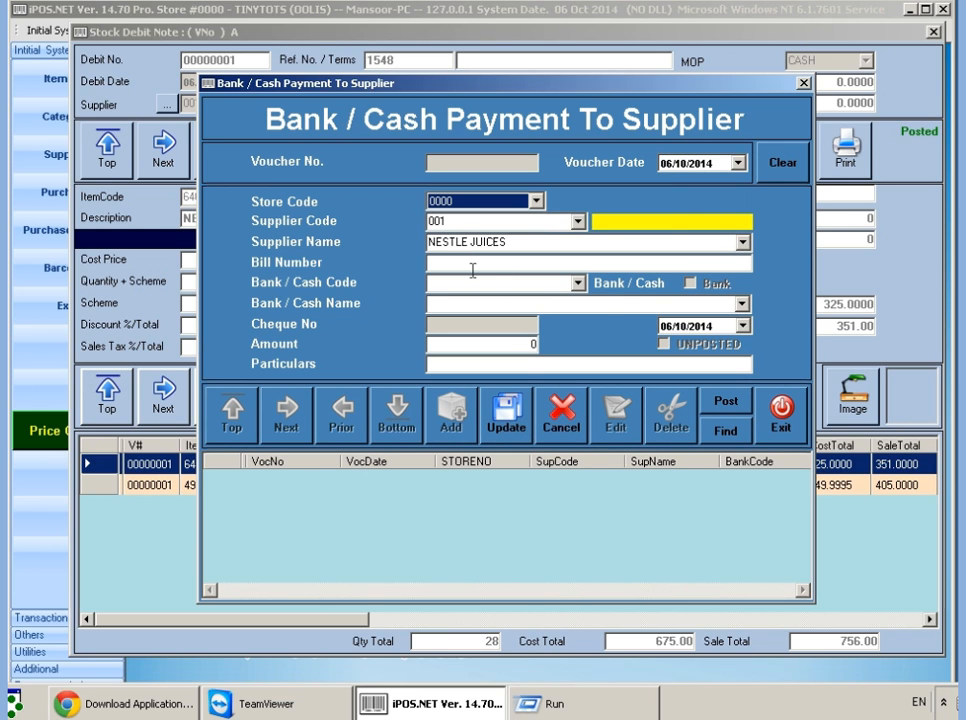
left_click(578, 284)
left_click(476, 297)
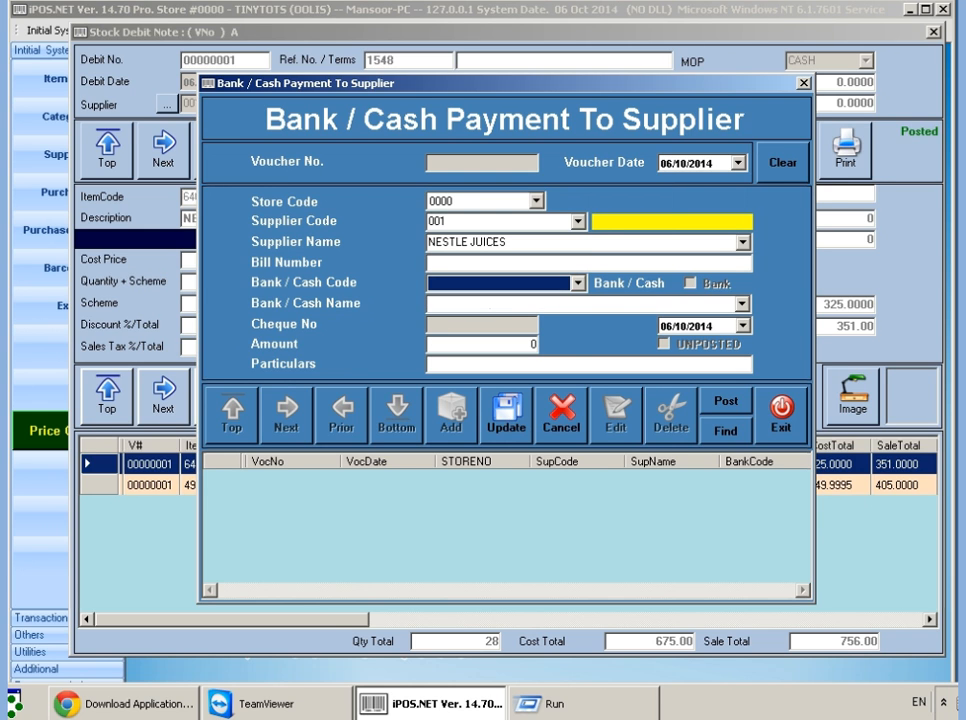
left_click(790, 420)
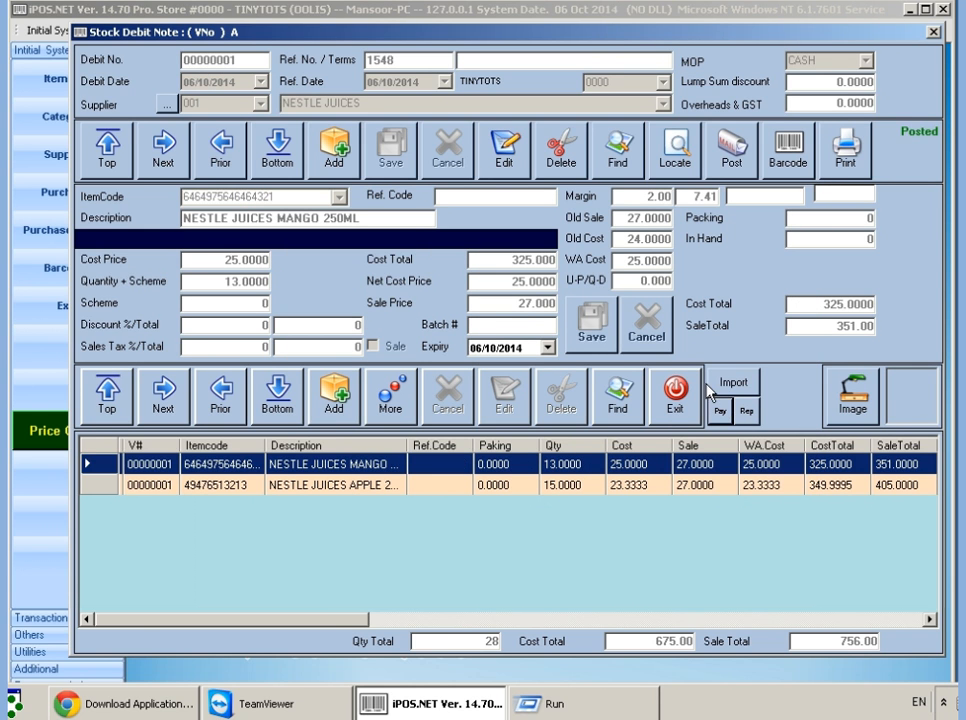
left_click(677, 404)
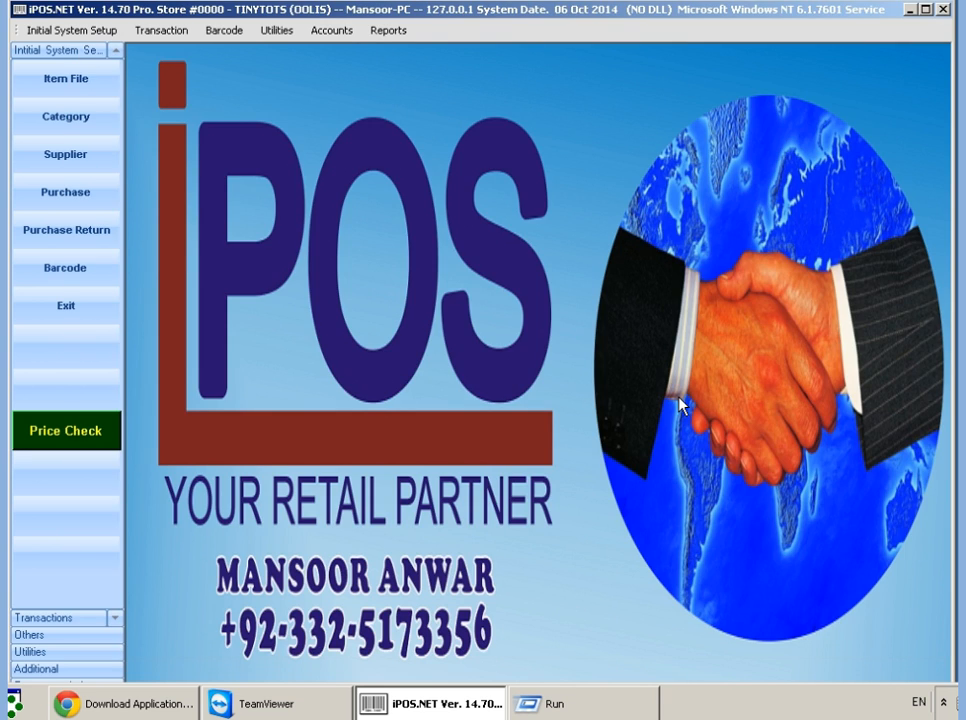
left_click(330, 37)
left_click(861, 5)
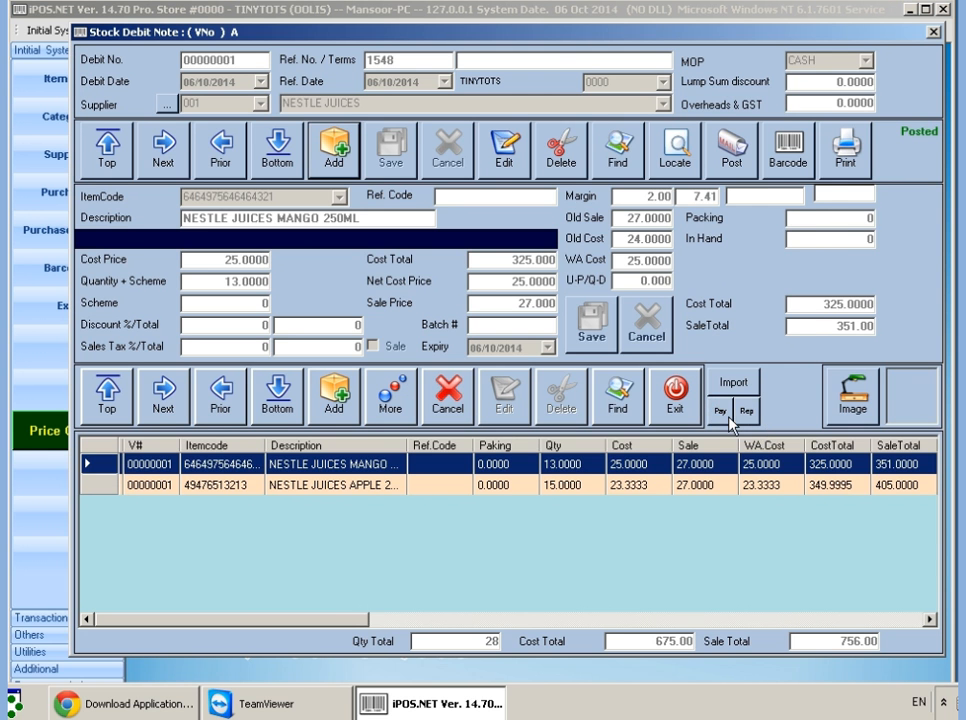
left_click(725, 414)
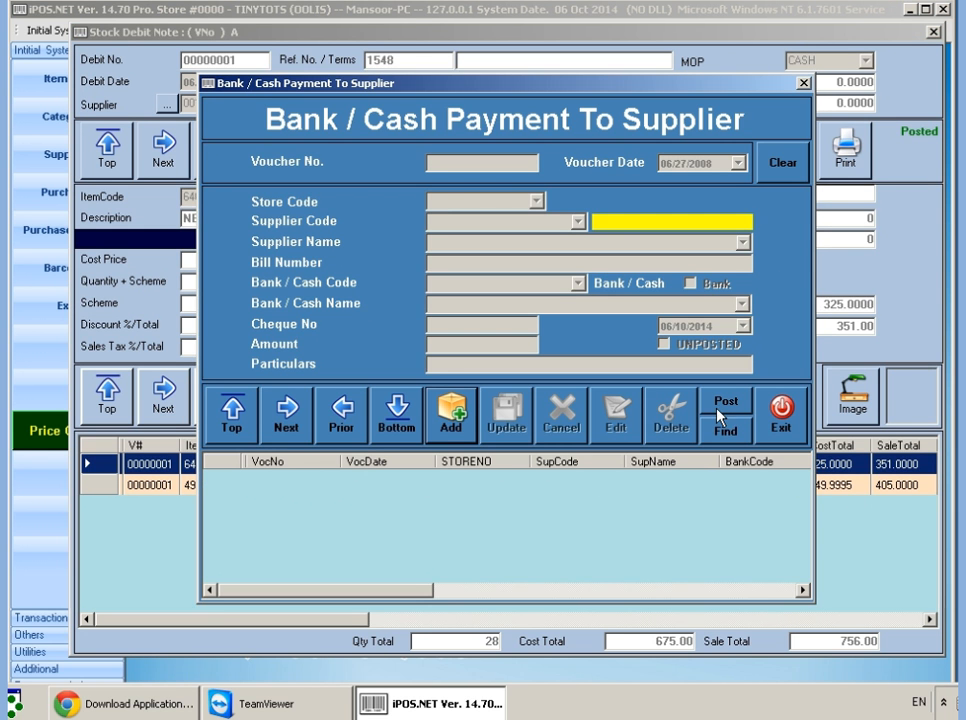
left_click(803, 83)
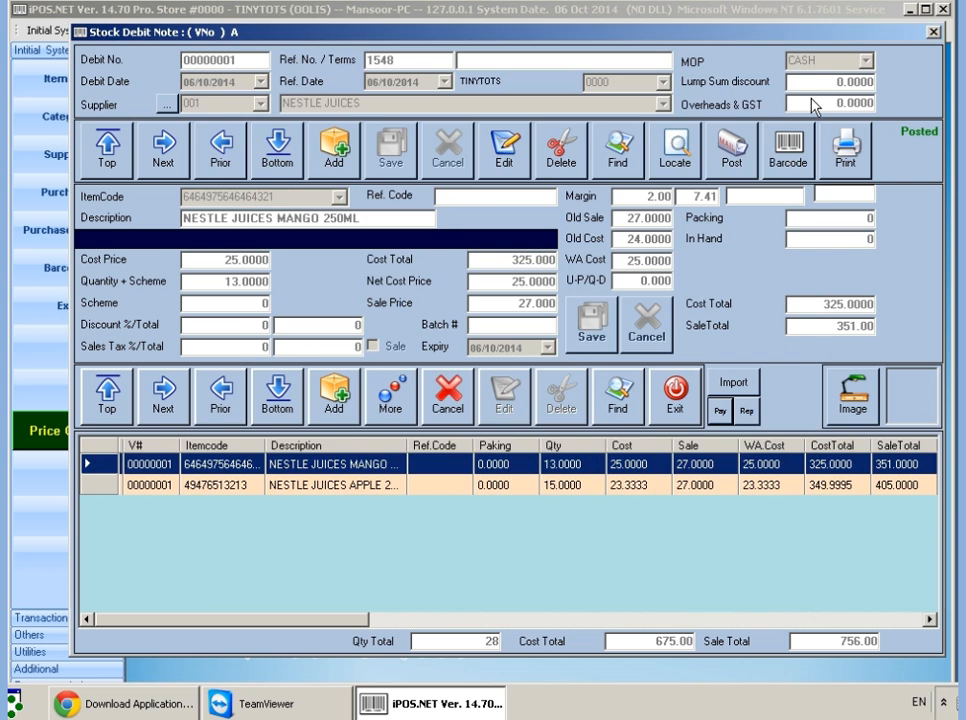
Start a new supplier payment voucher for NESTLE JUICES from the debit note and set its store code to 0000.
left_click(720, 411)
left_click(449, 430)
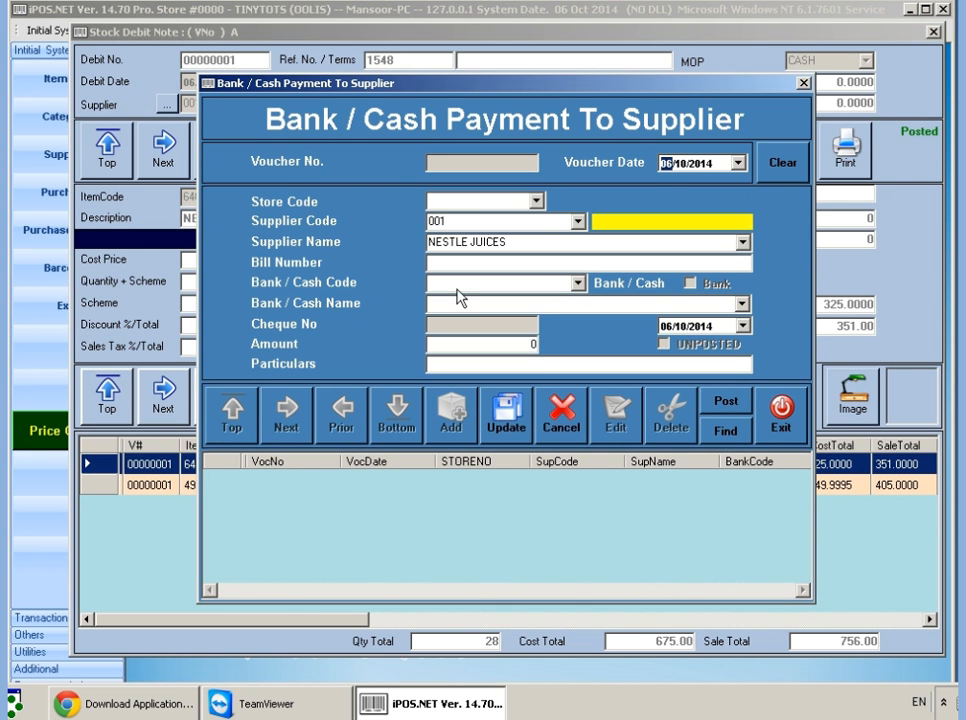
left_click(536, 201)
left_click(440, 230)
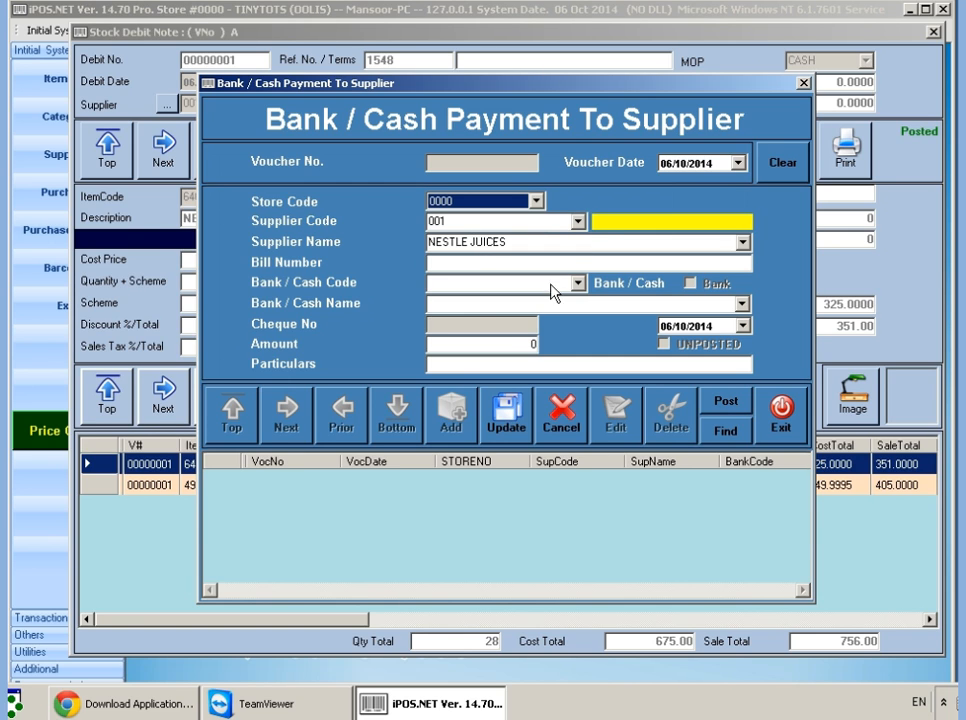
Try bank/cash code 002 (MCB BANK CANTT BRANCH) for the payment, and settle on code 001 (CASH).
left_click(578, 283)
left_click(488, 313)
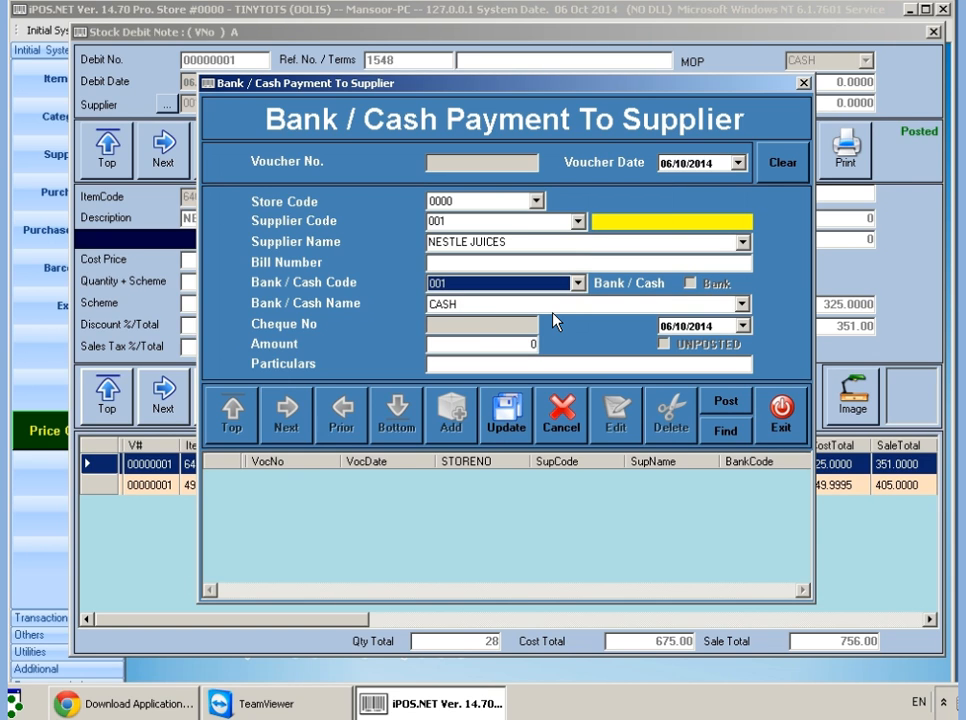
left_click(460, 286)
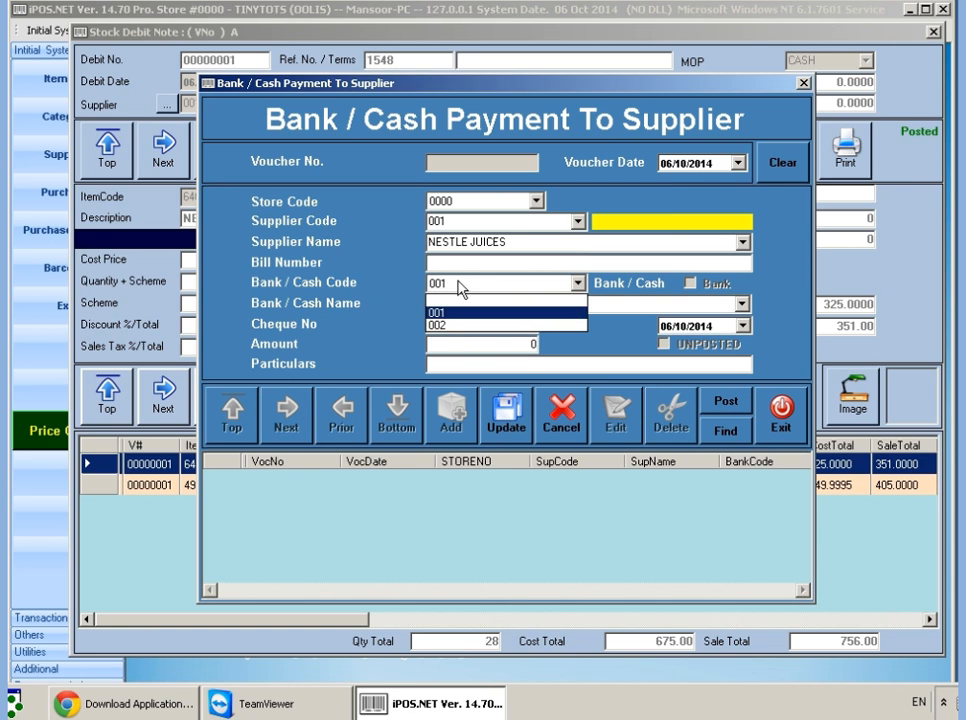
left_click(447, 325)
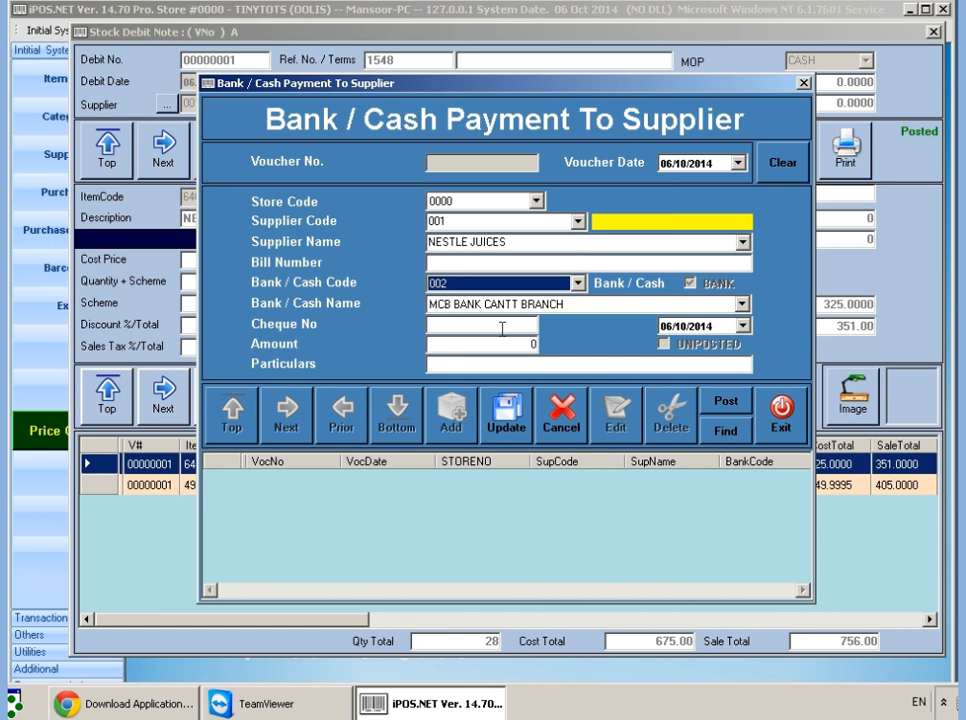
left_click(474, 321)
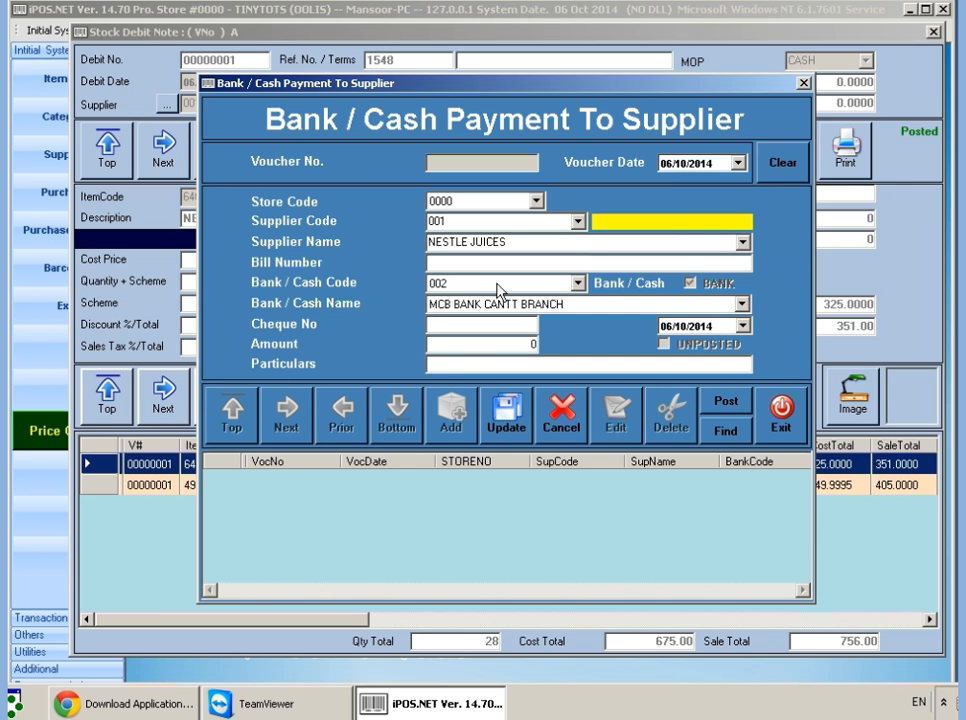
left_click(497, 288)
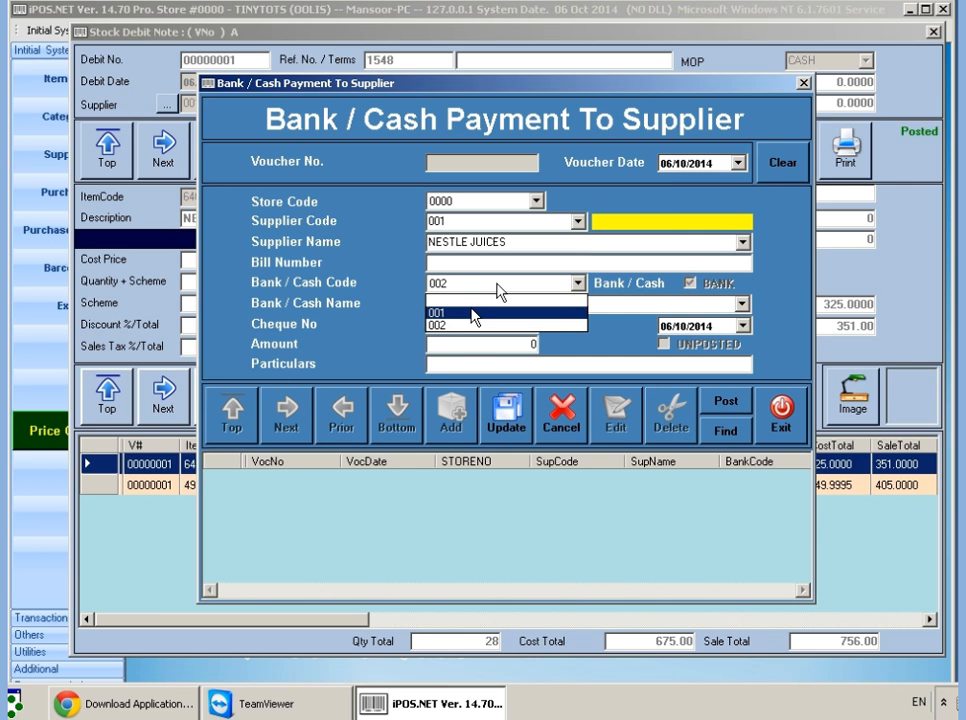
left_click(476, 313)
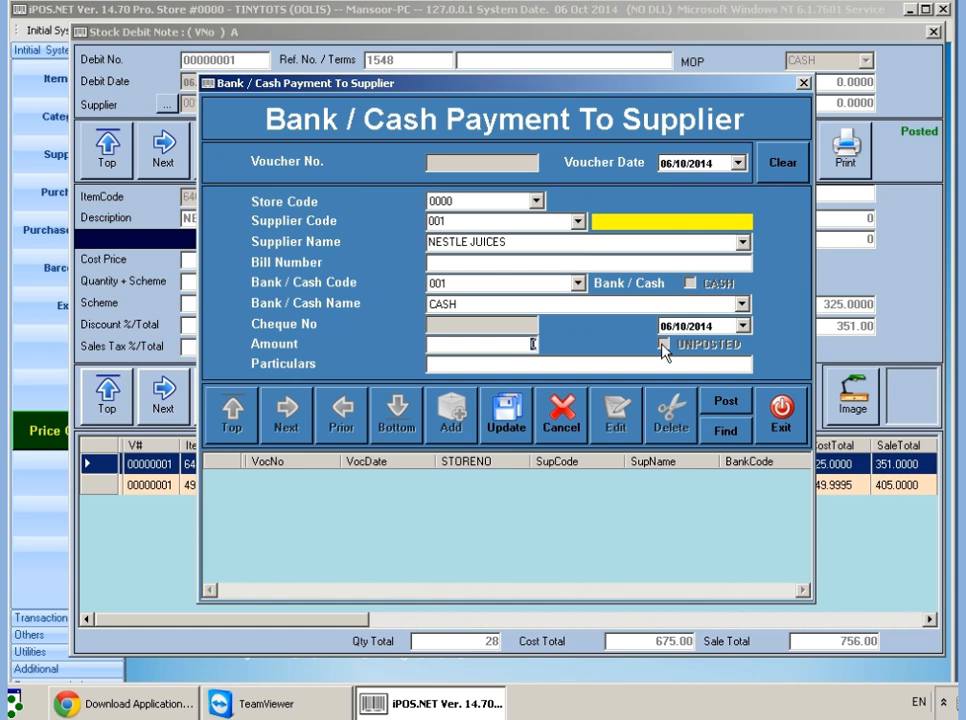
Enter amount 675 and particulars CASH PAYMENT, save the payment voucher and return to the debit note.
type("675")
key("Return")
type("CASH ")
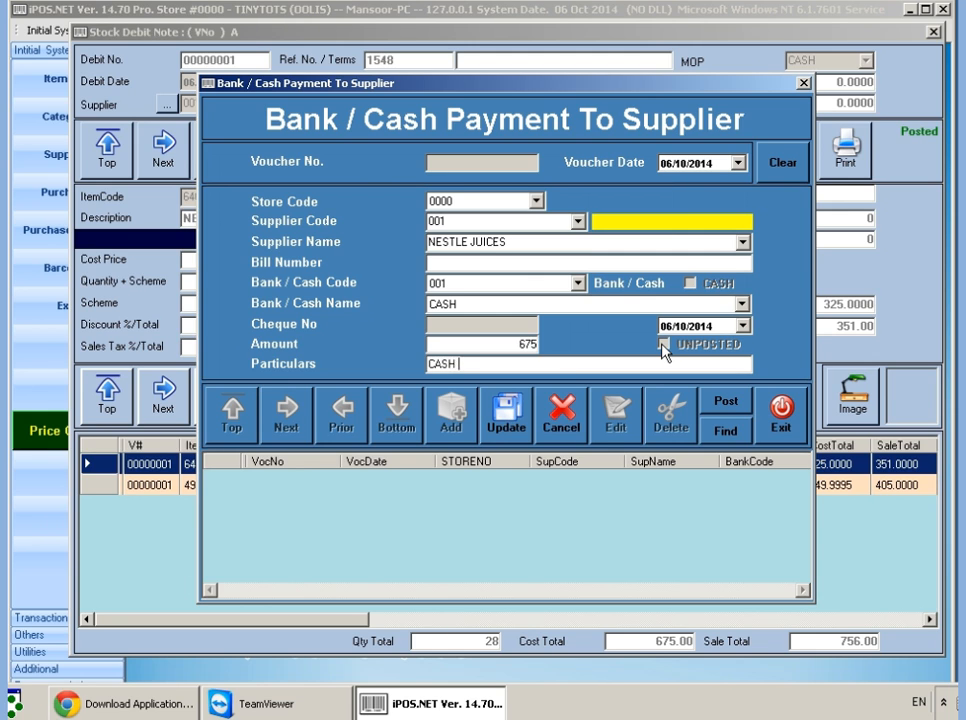
type("PAYMENT")
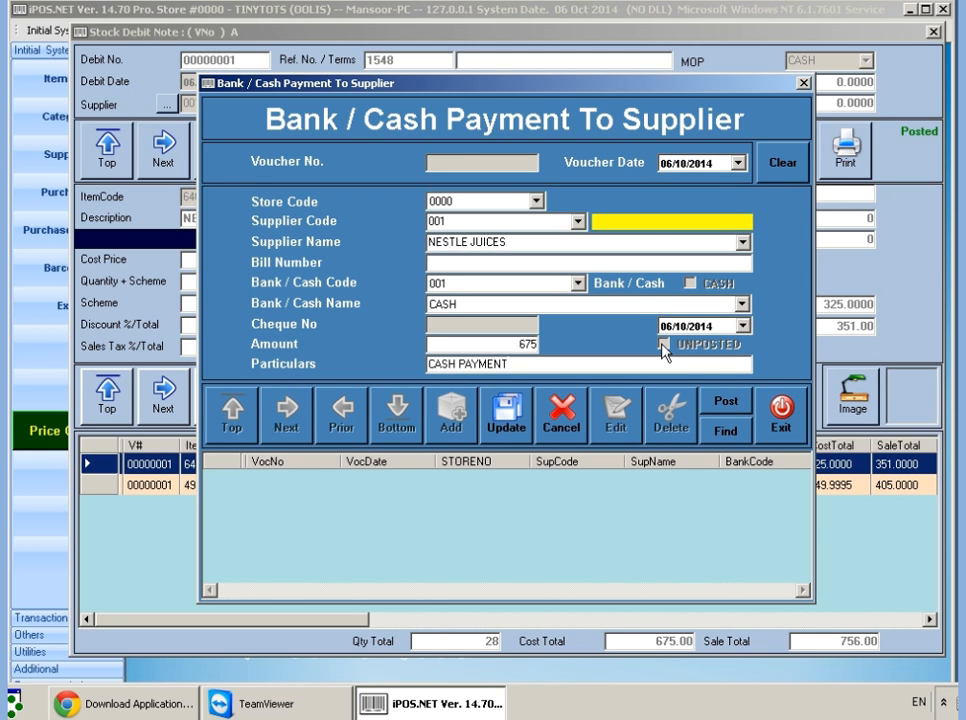
left_click(510, 430)
key("Return")
left_click(780, 430)
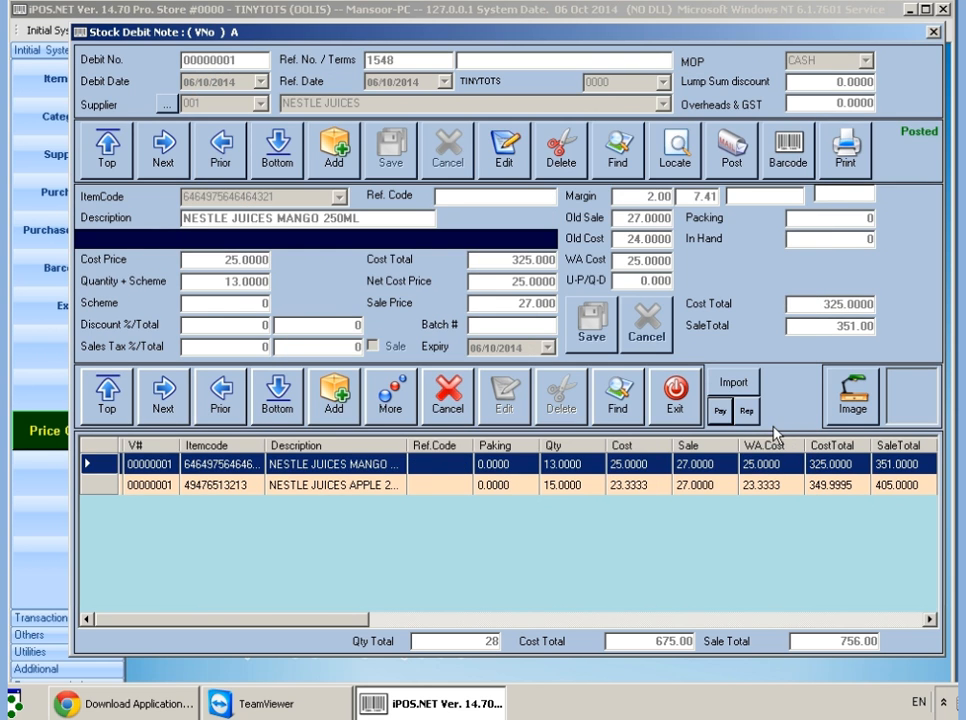